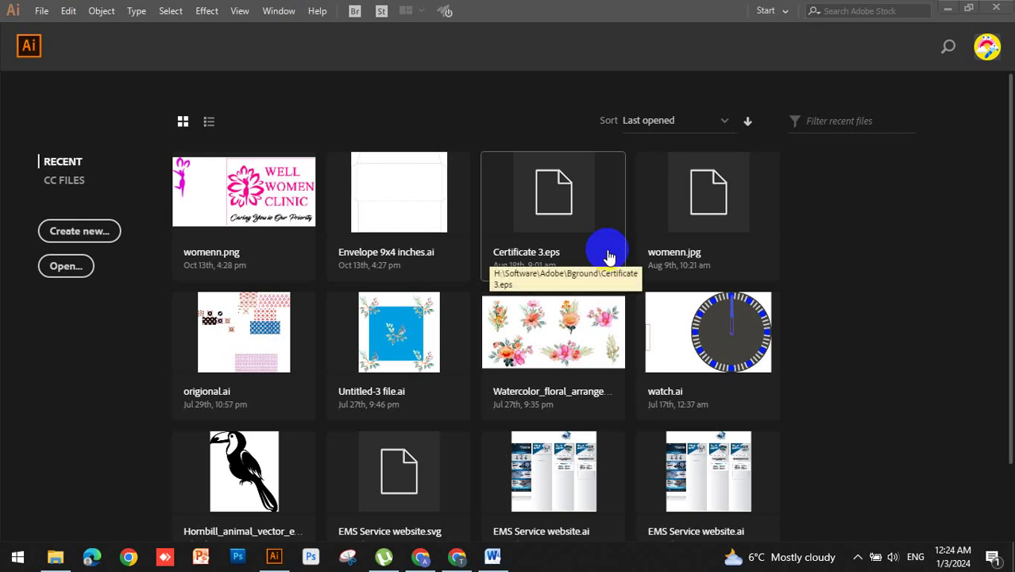
Create a new 4 x 4 in document with a single artboard
click(82, 236)
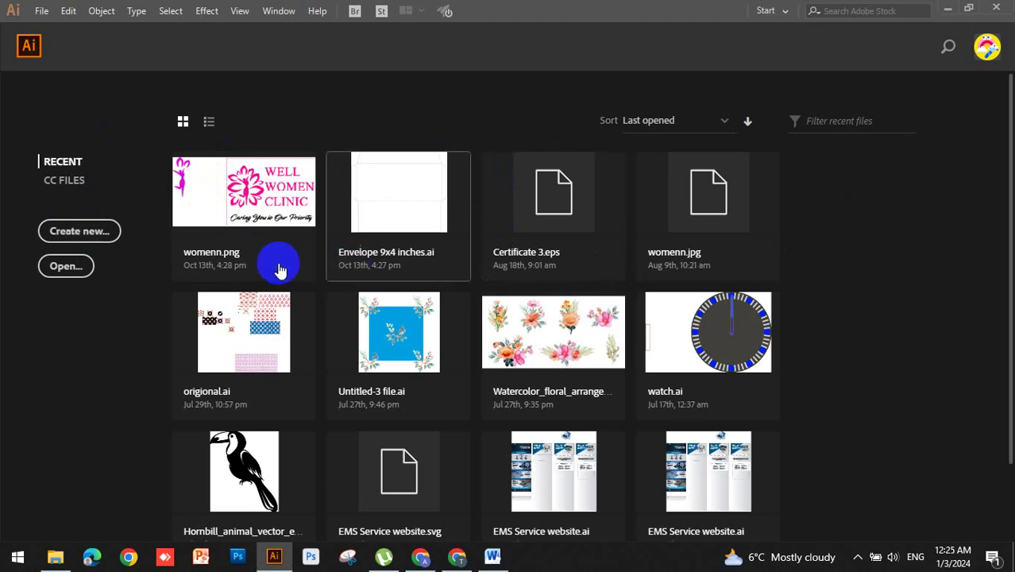
click(77, 238)
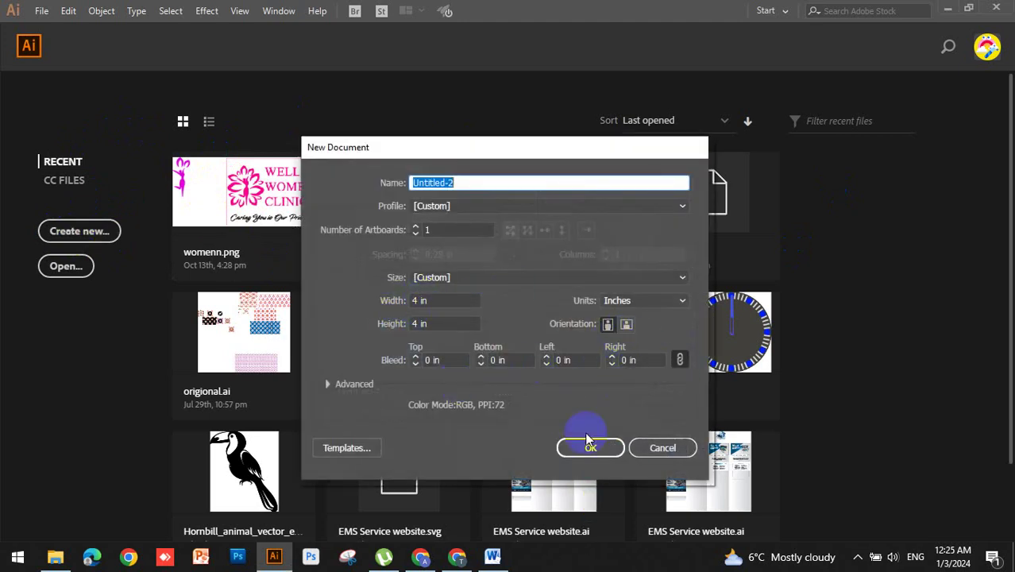
click(580, 449)
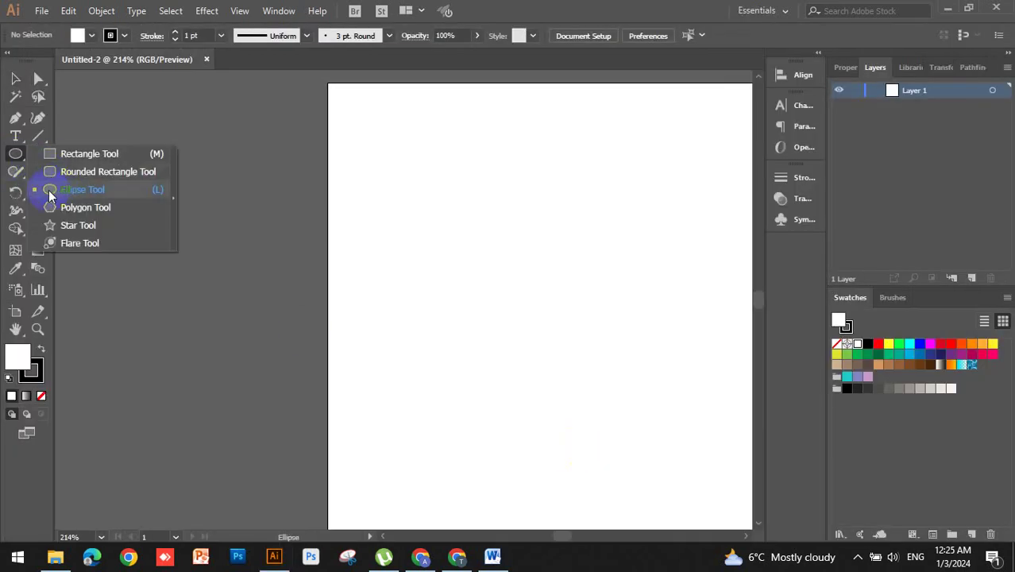
Draw a large circle on the artboard with no fill and a 12 pt black stroke
drag(13, 163, 85, 196)
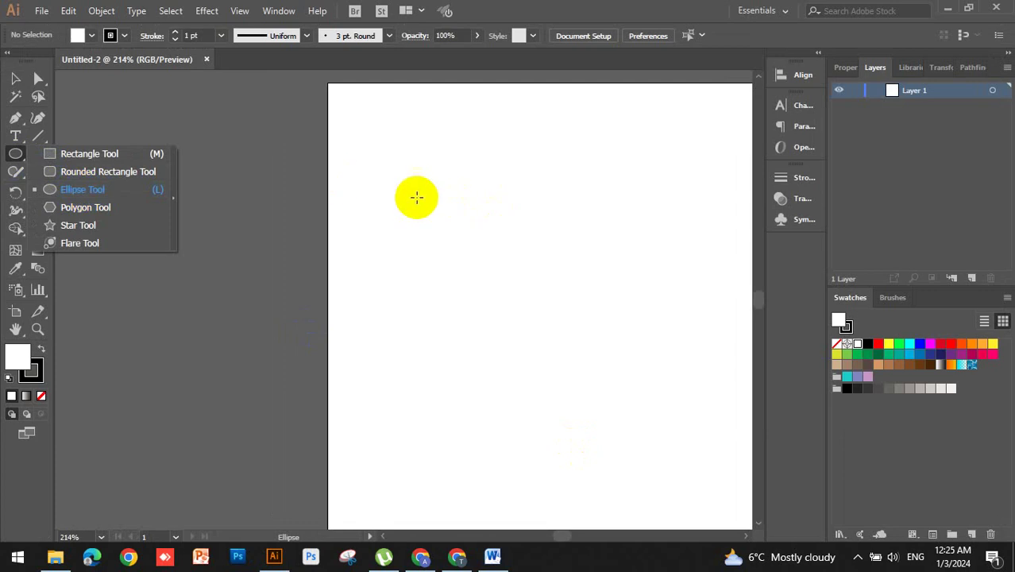
drag(422, 187, 669, 355)
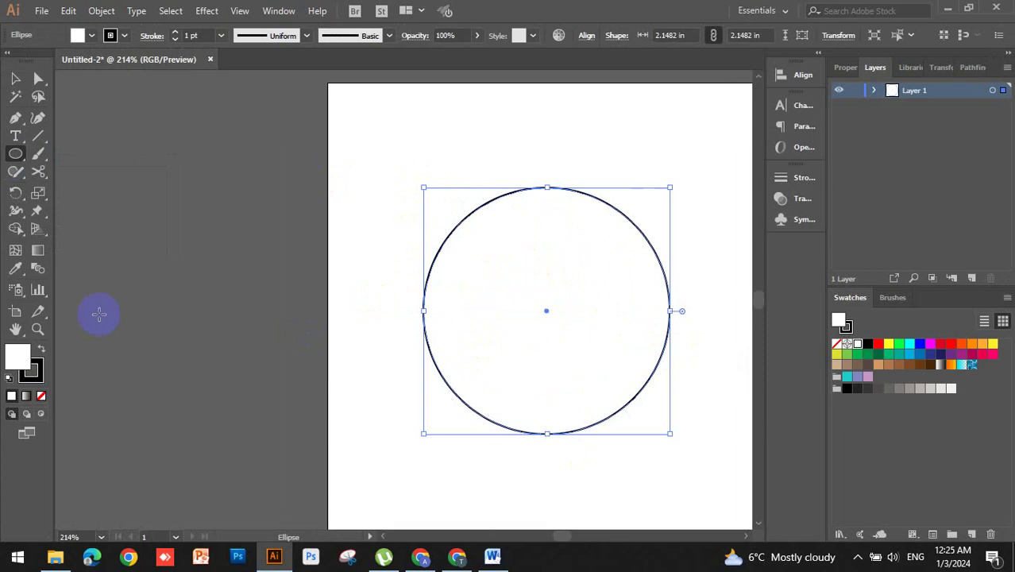
click(17, 355)
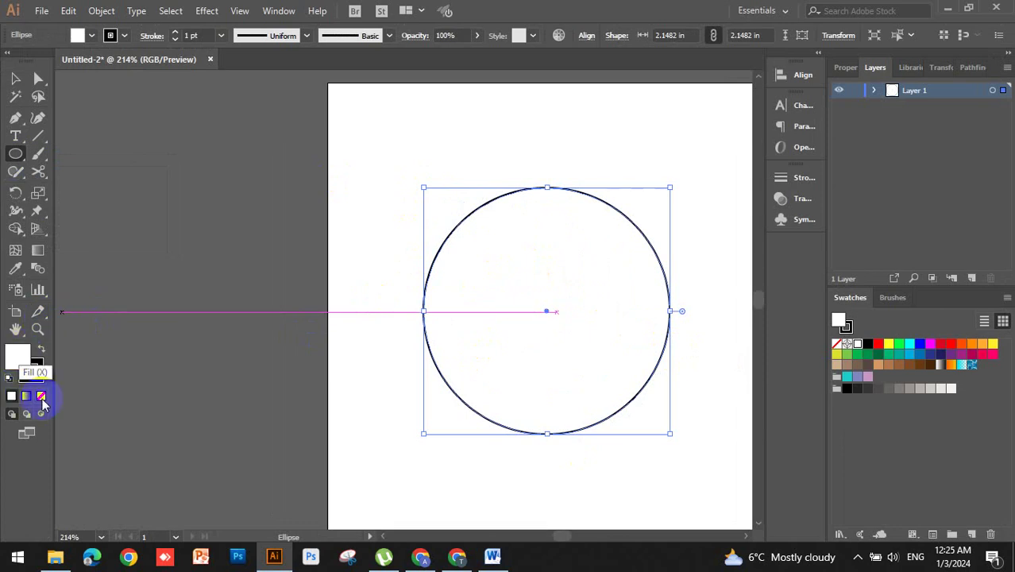
click(41, 397)
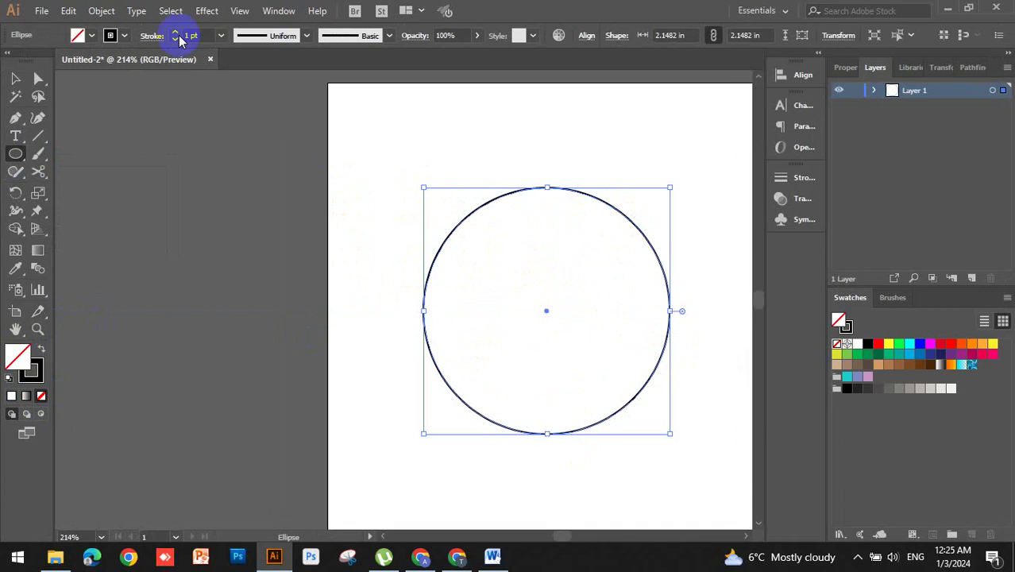
click(223, 36)
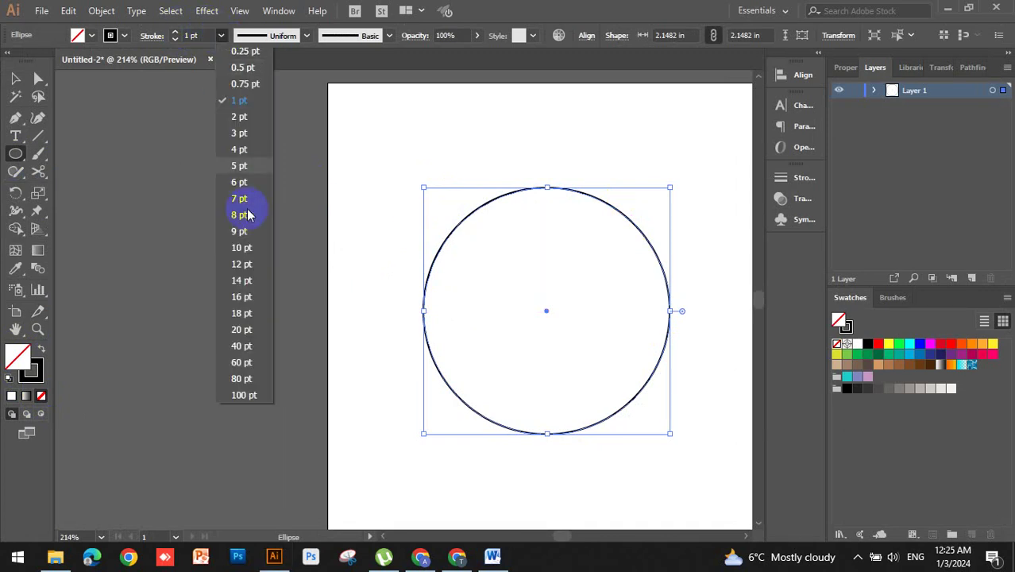
click(242, 264)
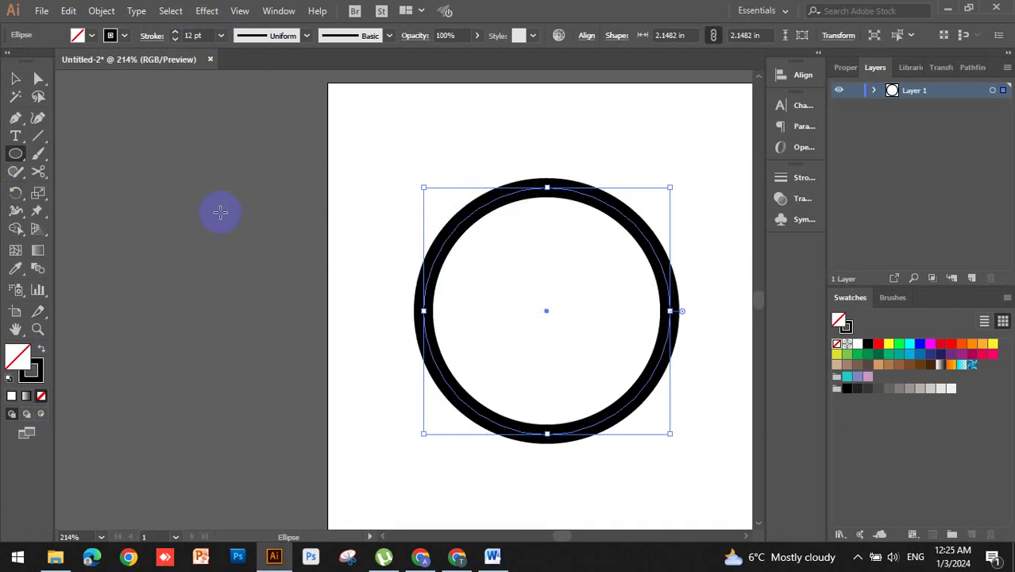
click(40, 175)
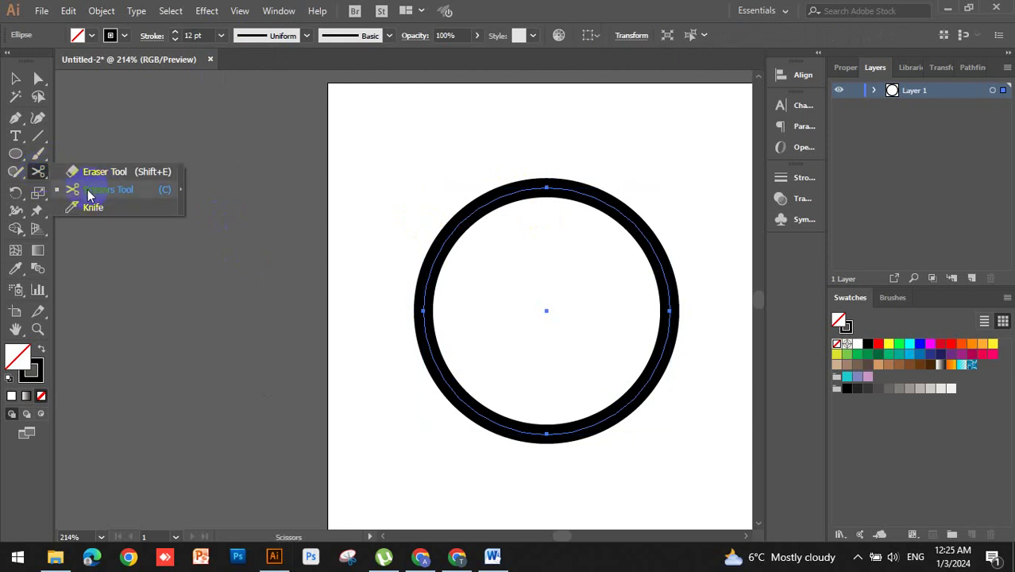
Cut the ring with the Scissors Tool at its top, left, bottom and right points
drag(41, 176, 92, 190)
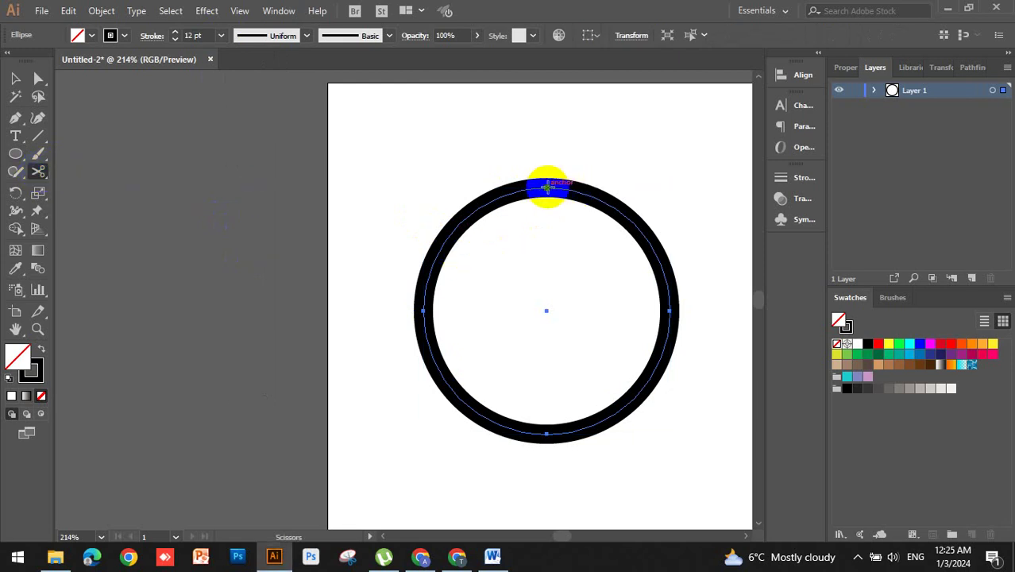
click(546, 188)
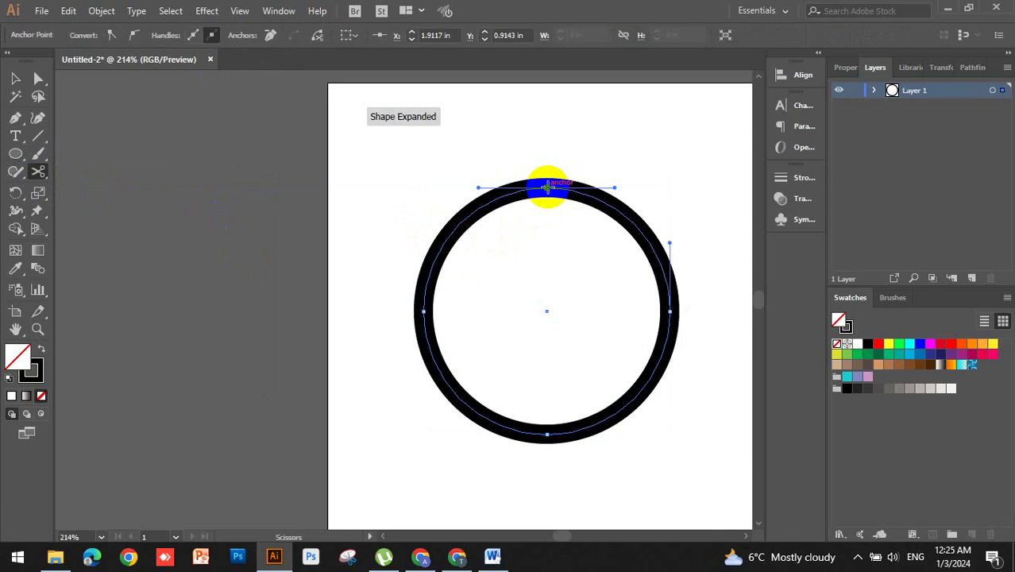
click(423, 312)
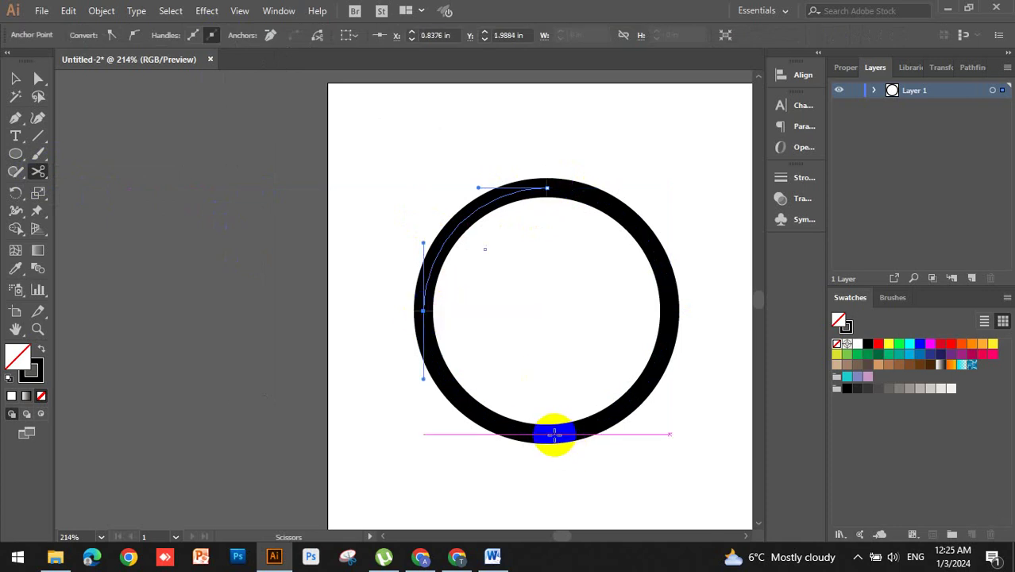
click(554, 434)
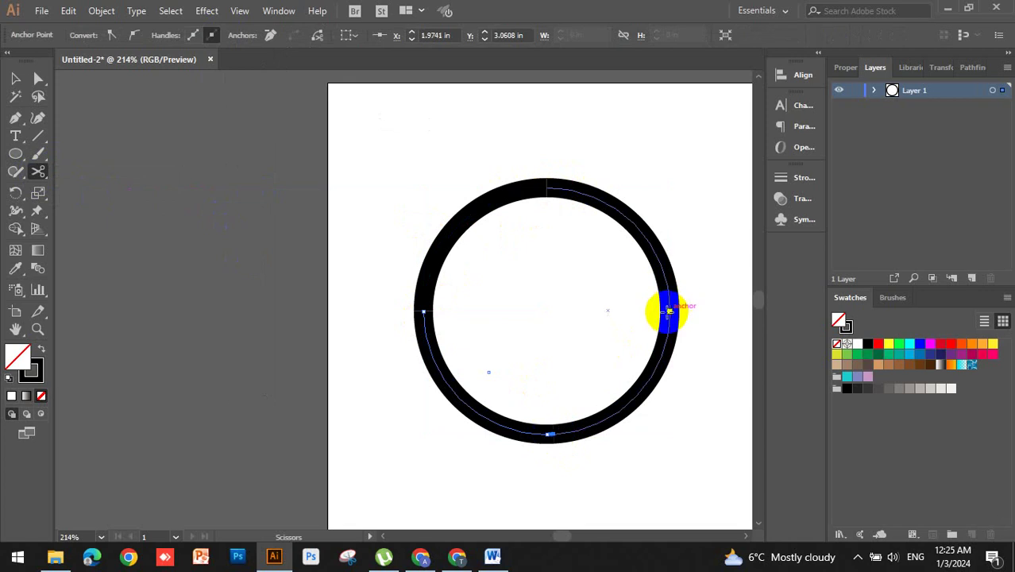
click(669, 311)
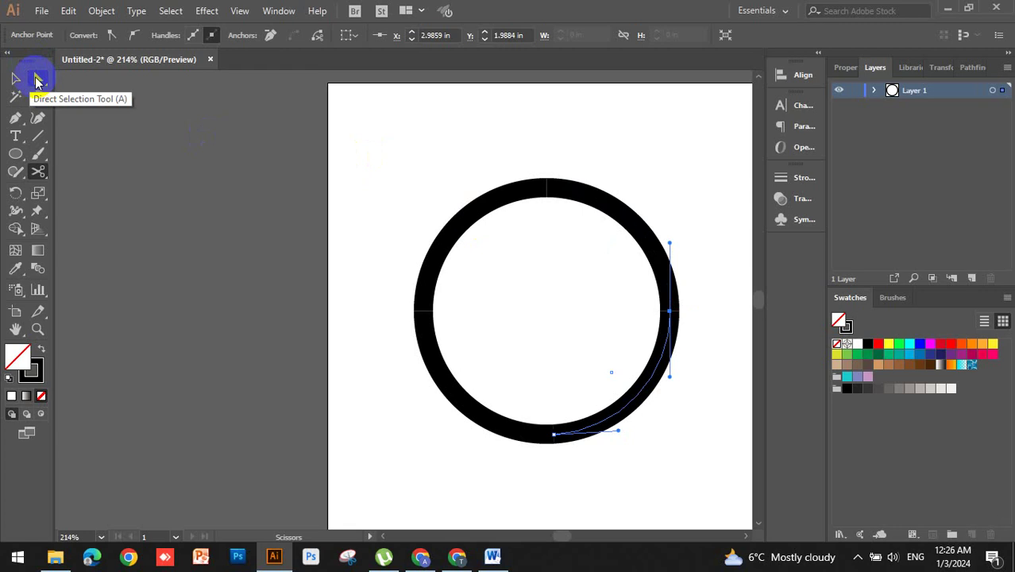
Apply Width Profile 4 to the top-left and lower-right arcs so they taper
click(13, 82)
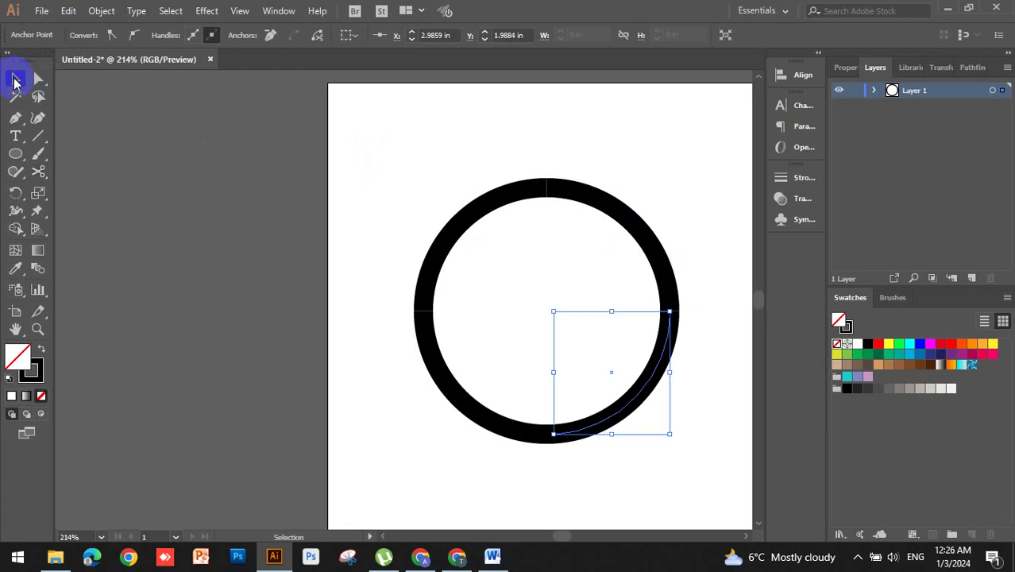
click(484, 216)
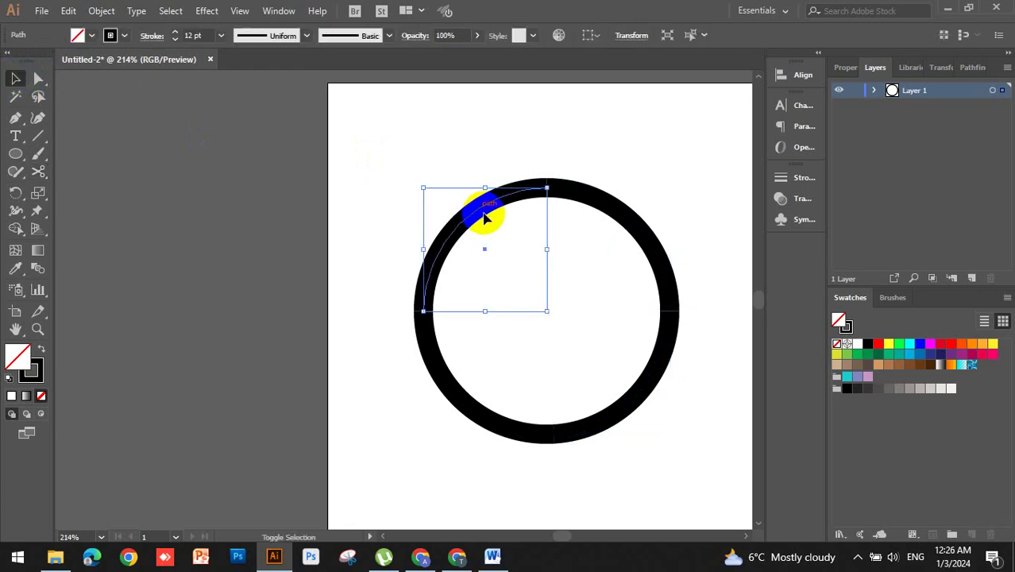
shift+click(644, 398)
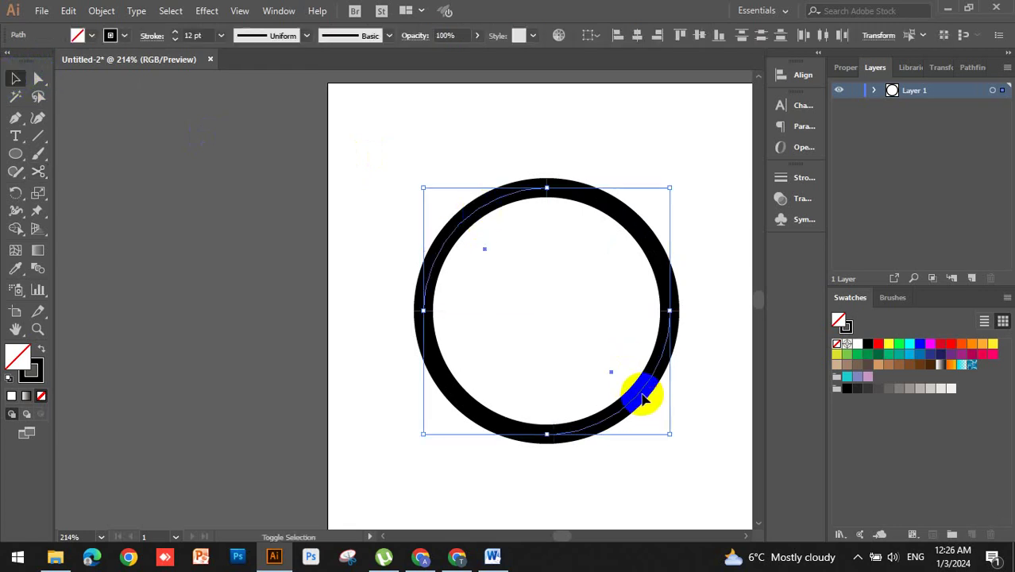
click(307, 36)
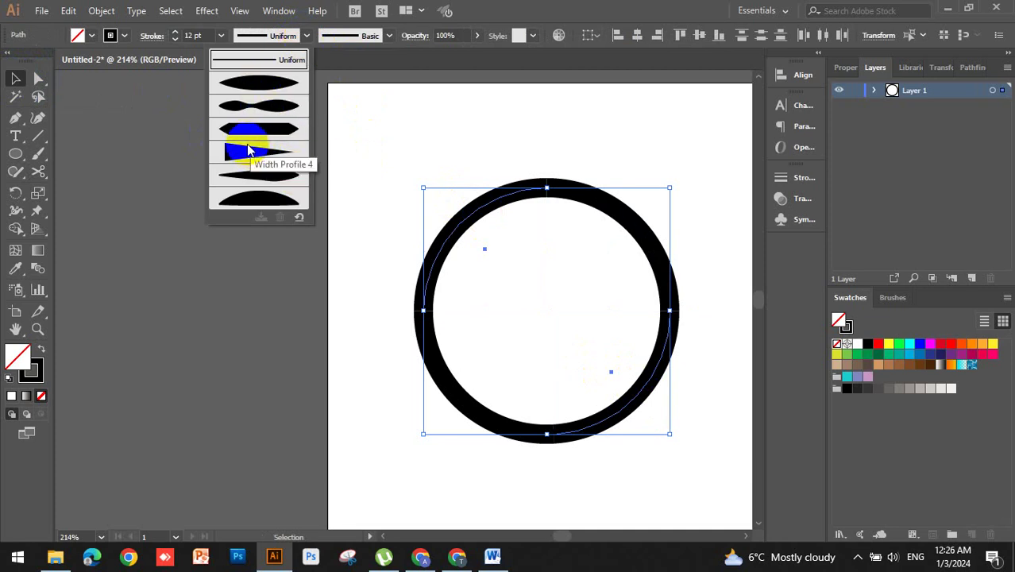
click(247, 147)
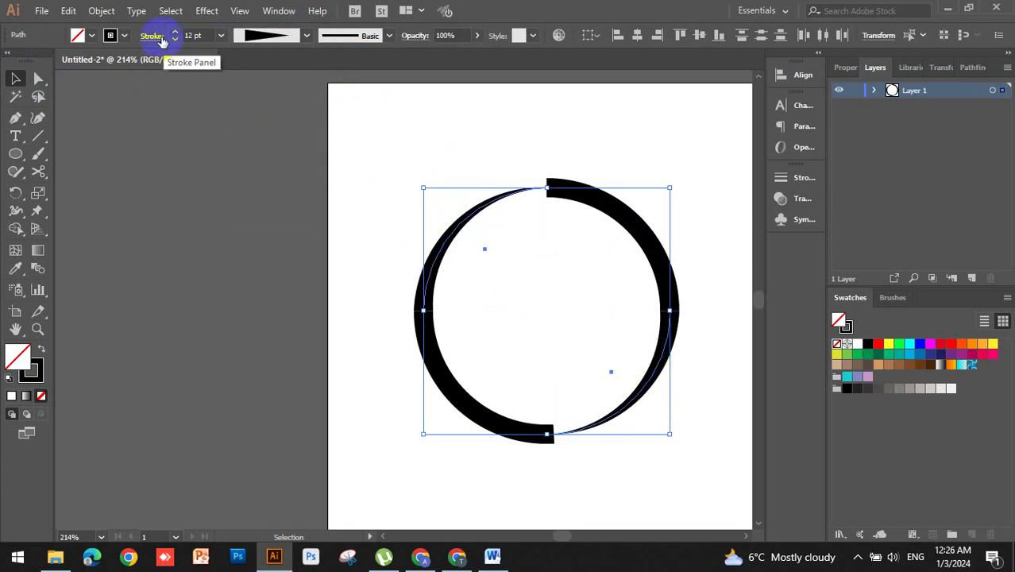
Thin the two tapered arcs' stroke weight to 8 pt
click(222, 40)
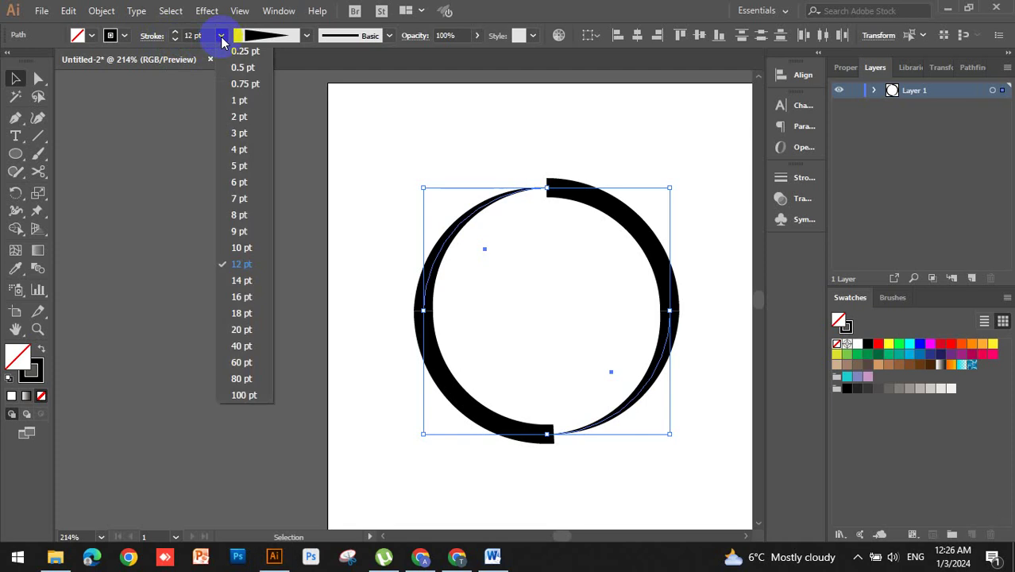
click(221, 38)
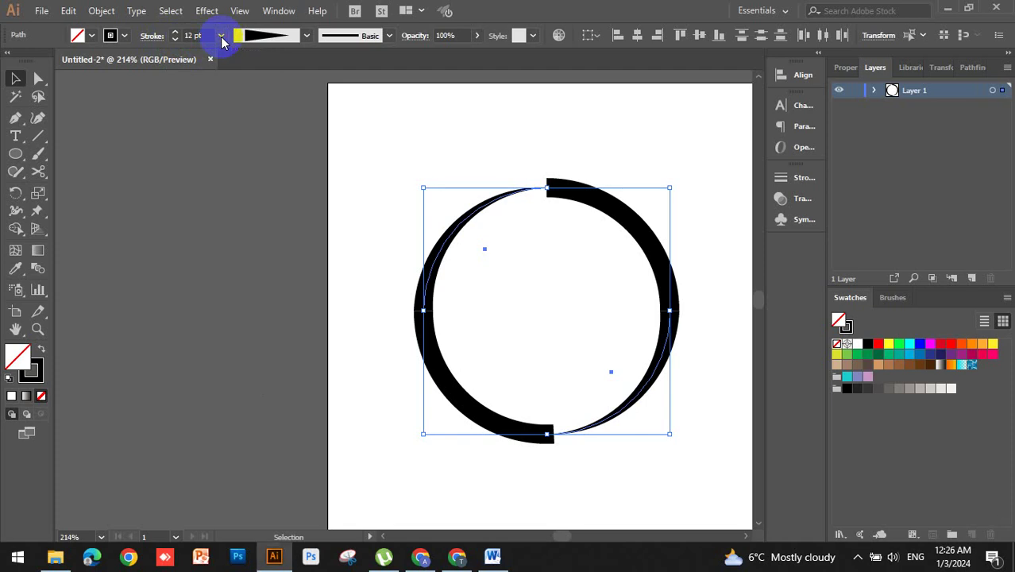
click(221, 37)
click(242, 231)
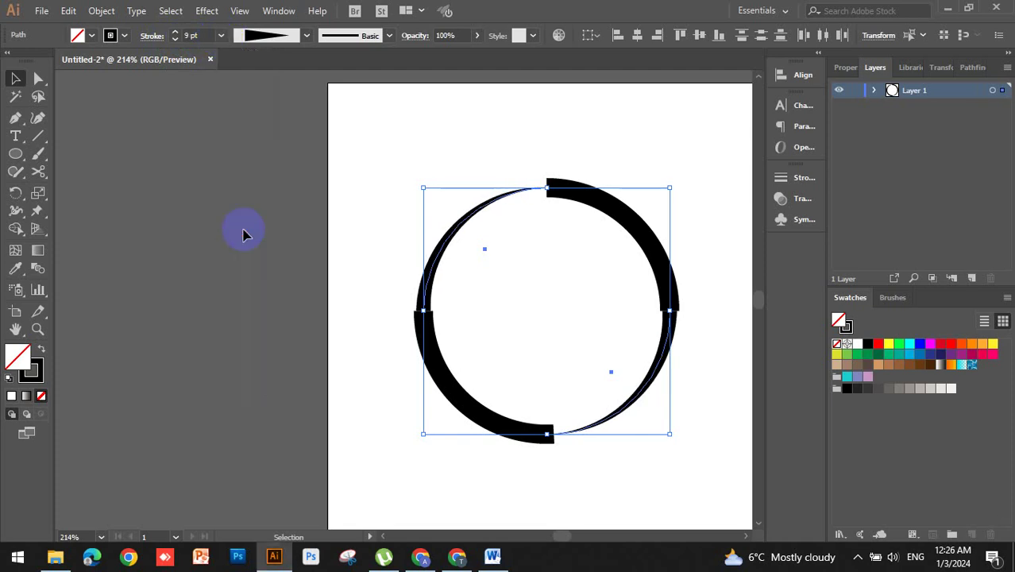
click(222, 38)
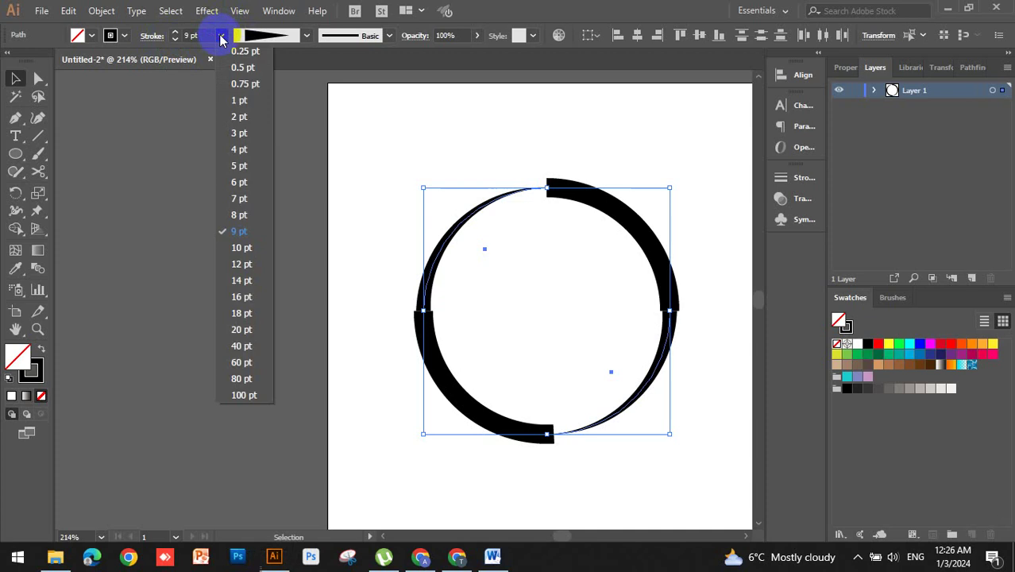
click(234, 215)
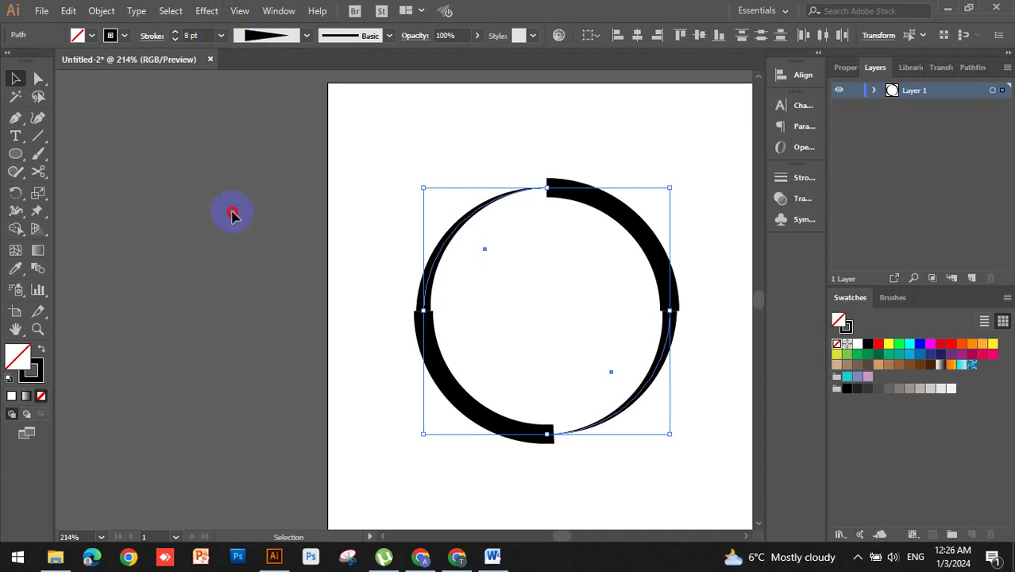
Change the two tapered arcs' stroke colour to orange
click(124, 36)
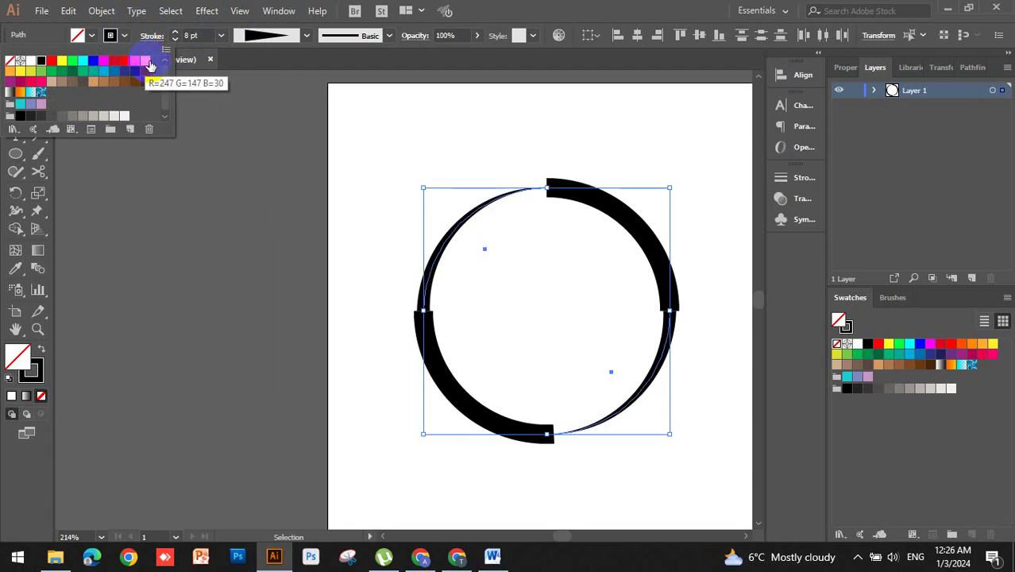
click(148, 66)
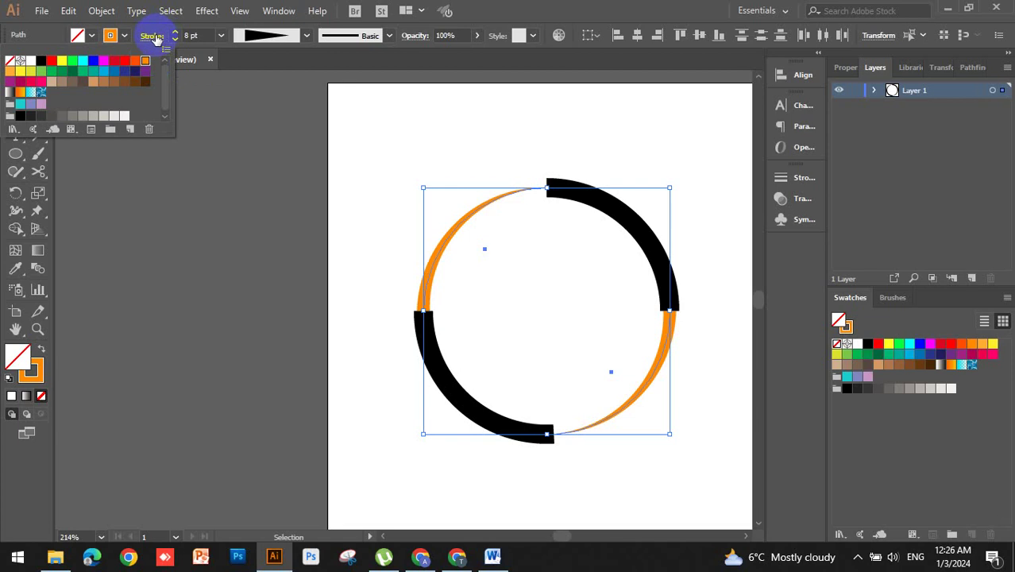
click(155, 38)
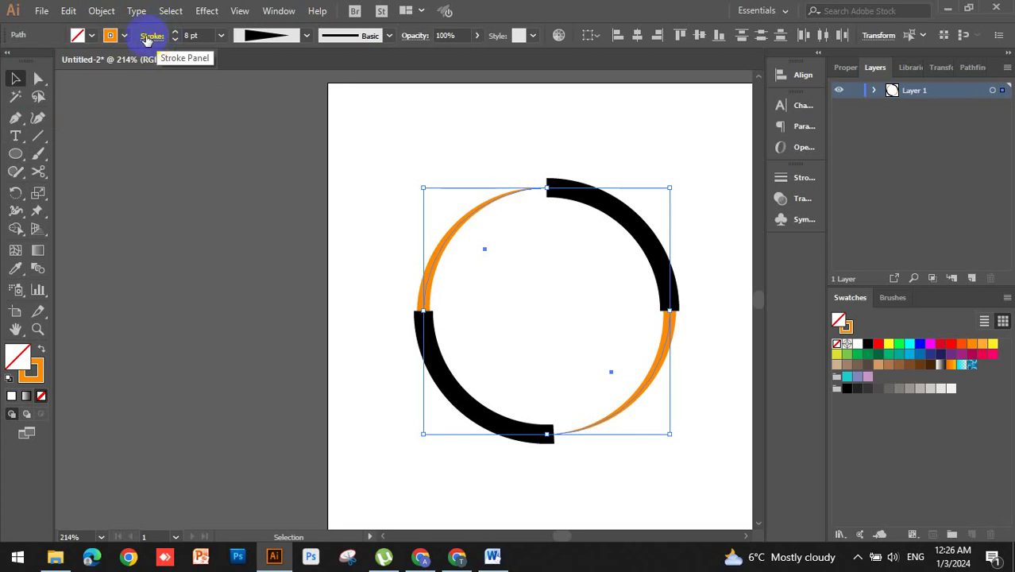
click(147, 38)
Give the orange arcs round caps, round joins and a dashed line
click(74, 73)
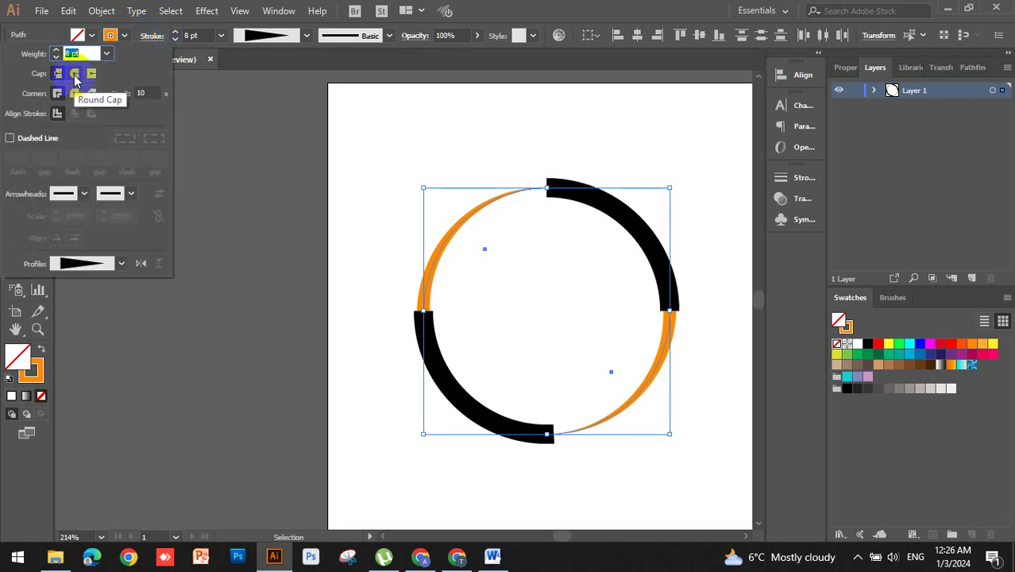
click(75, 75)
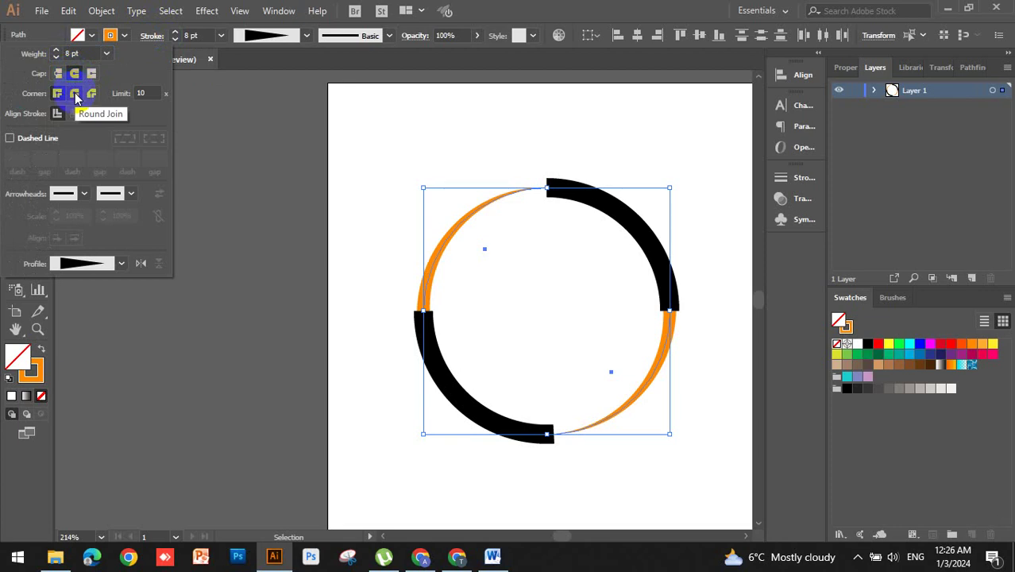
click(77, 97)
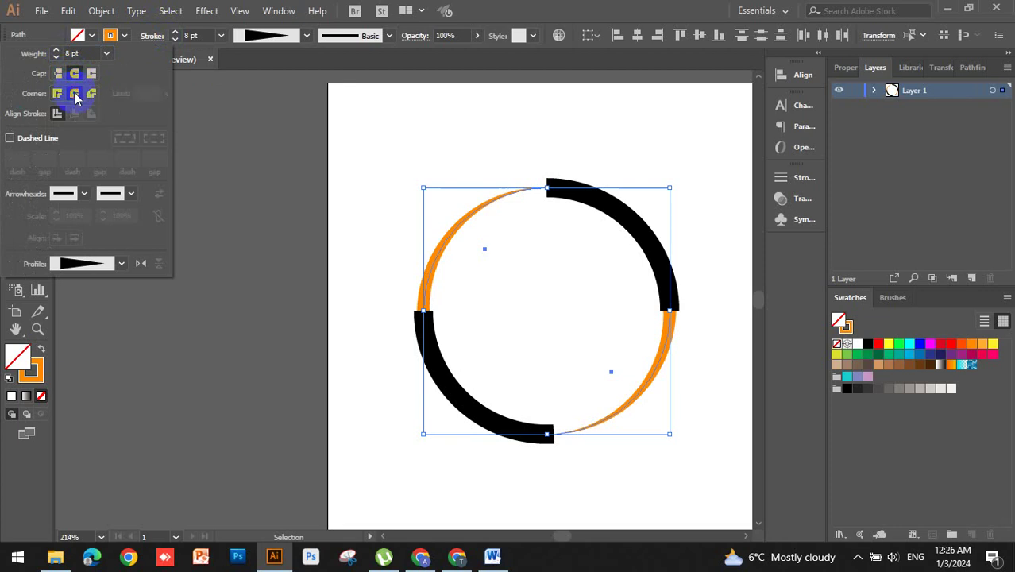
click(9, 140)
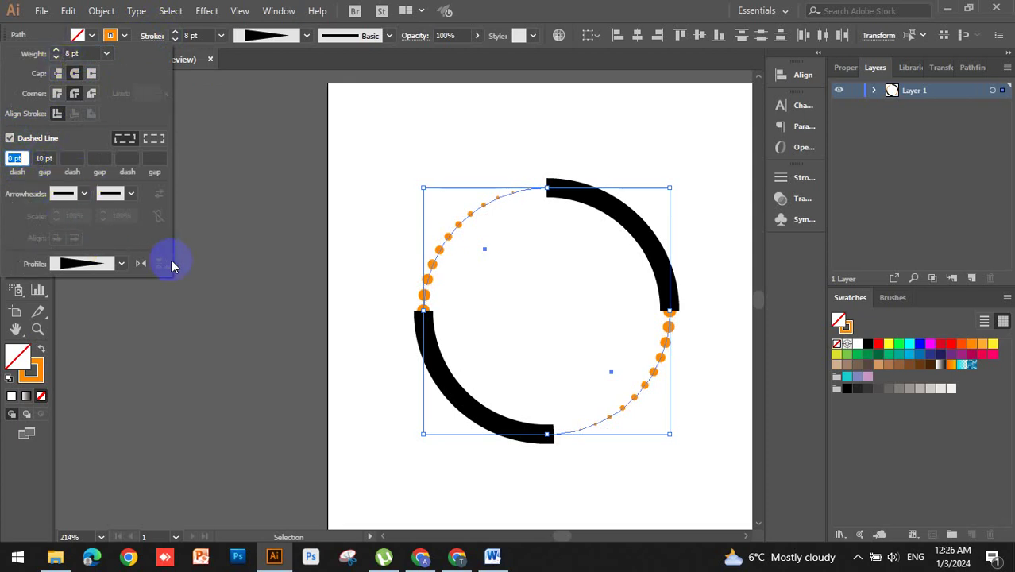
click(471, 253)
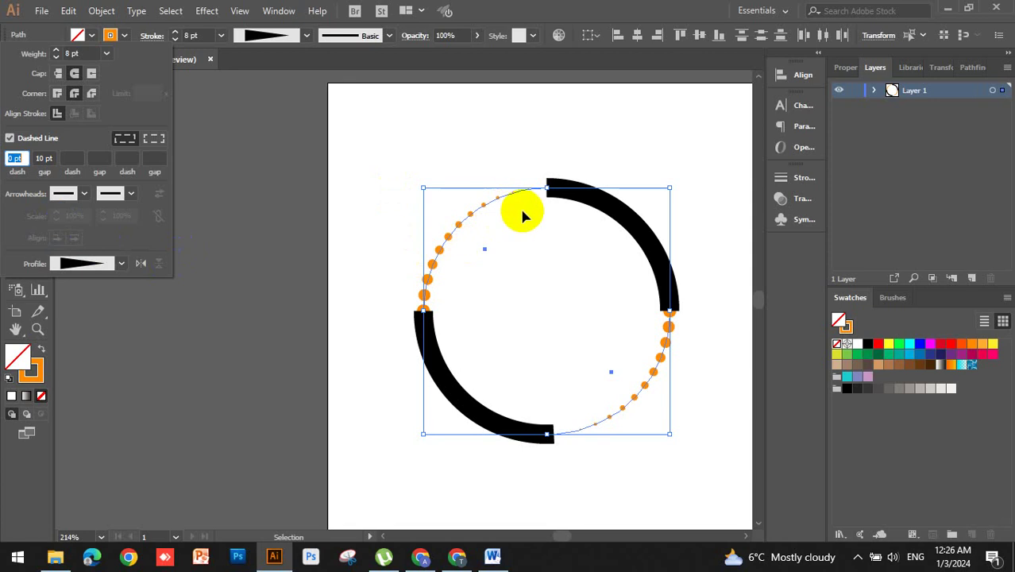
Set the orange dots to a 10 pt gap and 8 pt weight, then deselect them
click(66, 52)
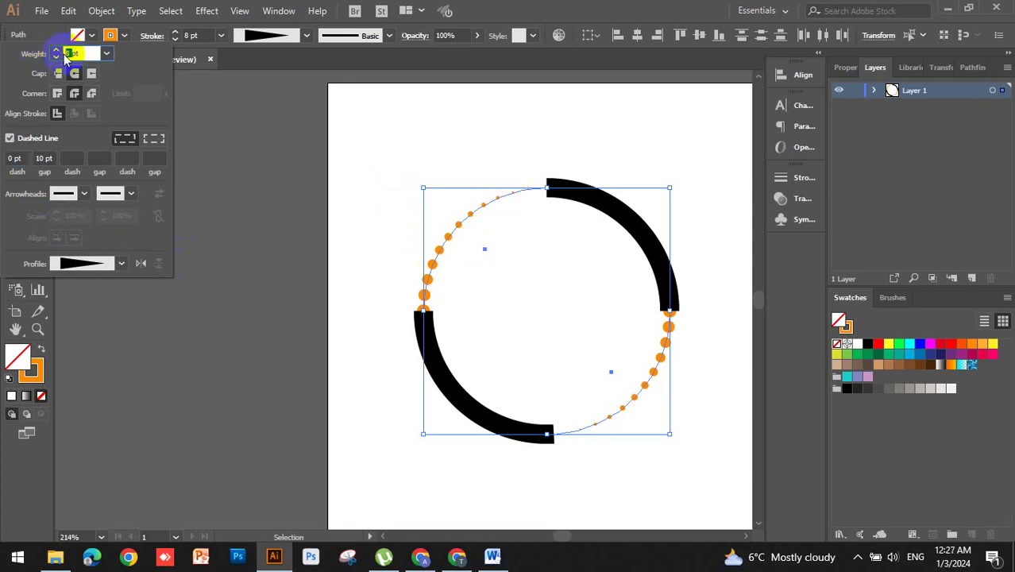
text(9)
click(42, 159)
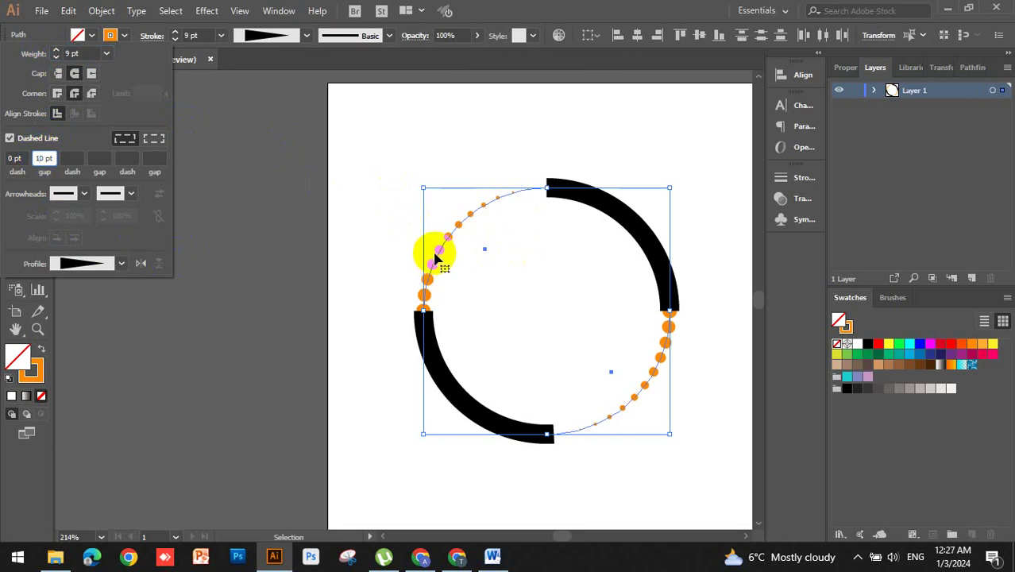
click(53, 52)
text(8)
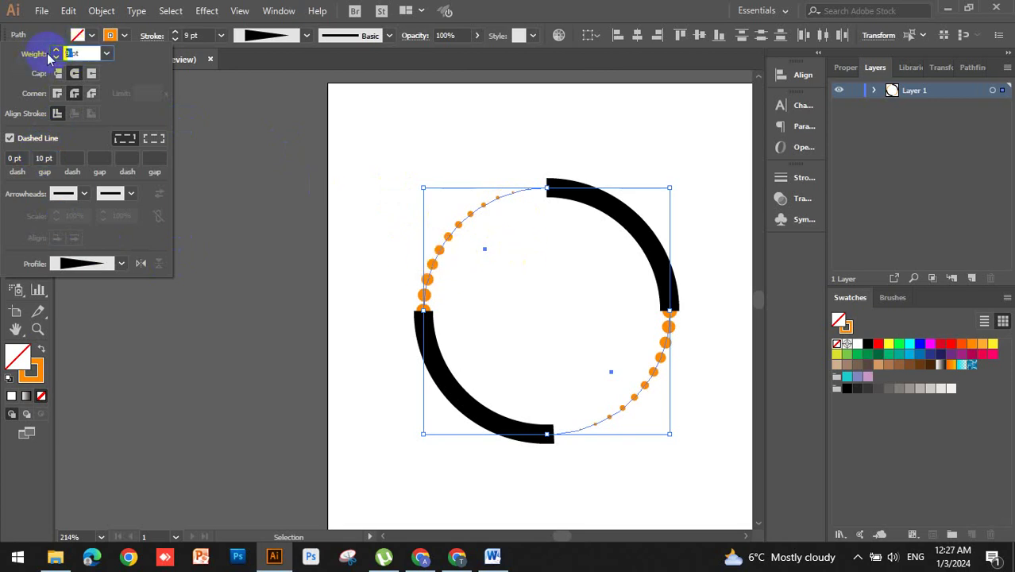
click(586, 210)
click(592, 150)
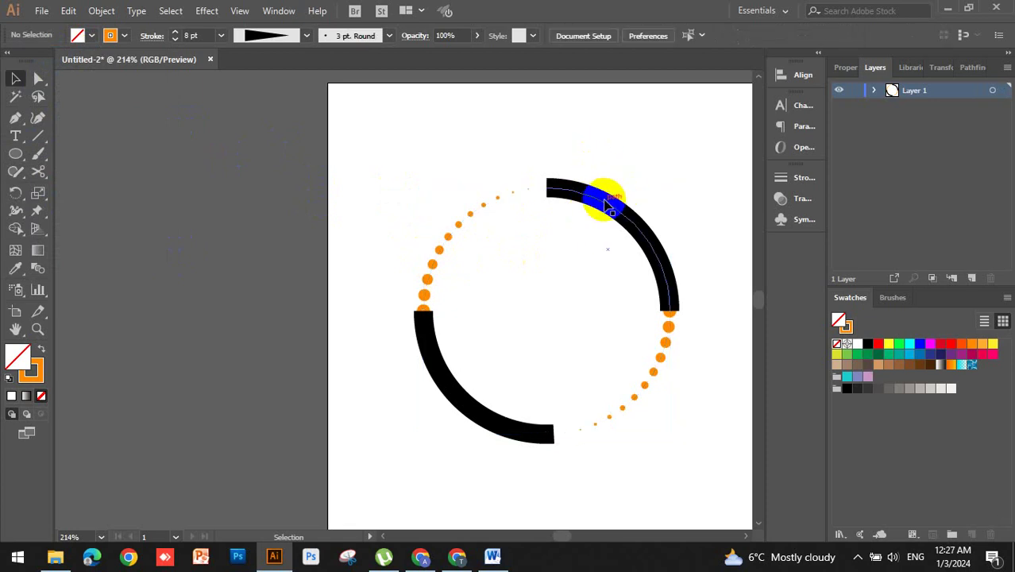
Select both thick black arcs and apply Width Profile 4 so they taper
click(608, 205)
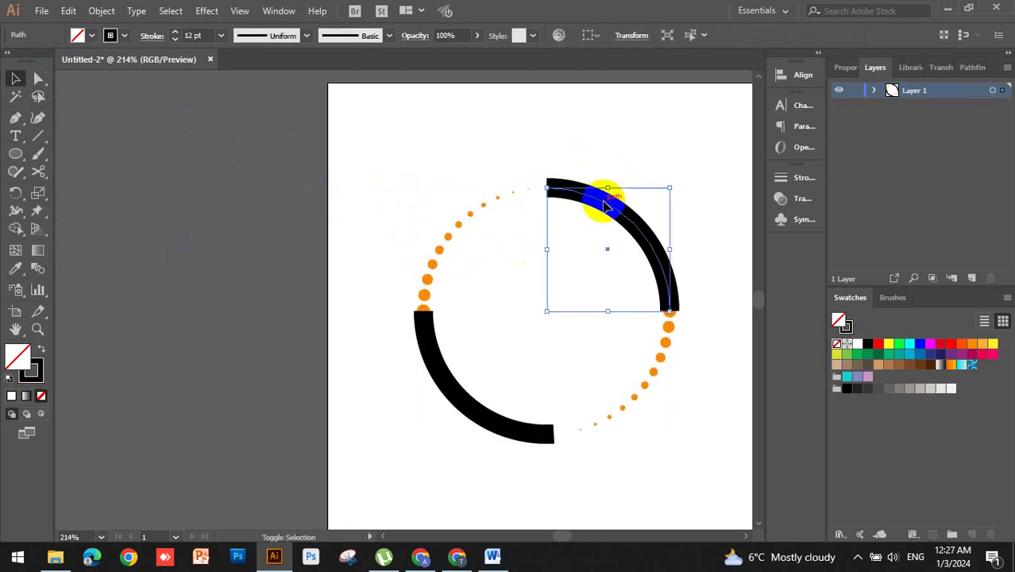
shift+click(442, 373)
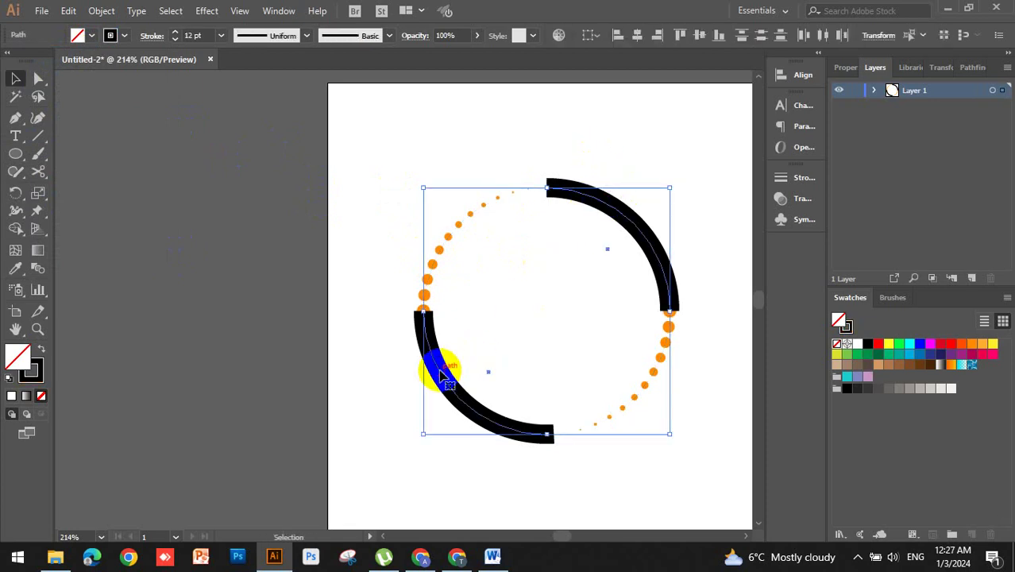
click(306, 38)
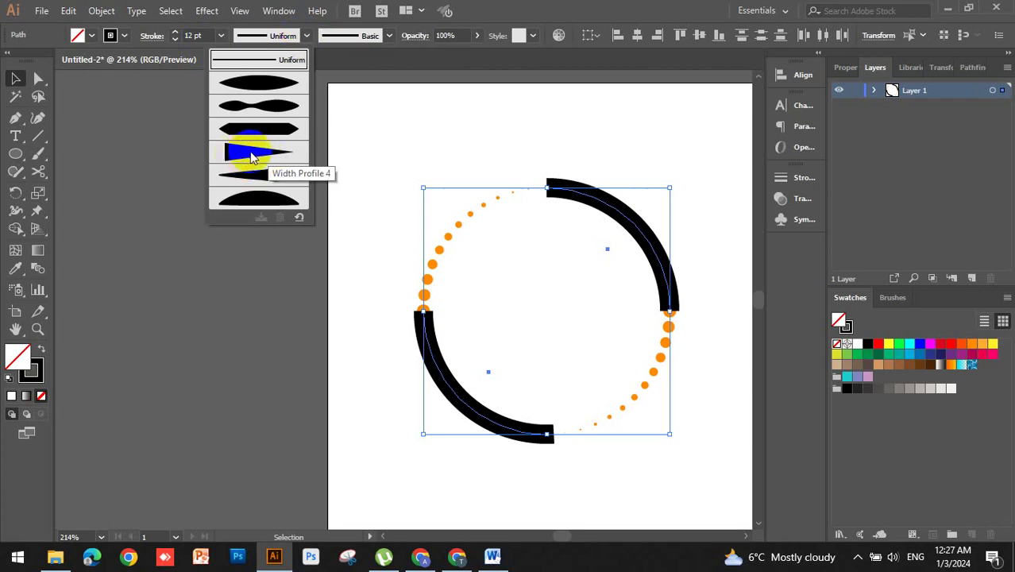
click(247, 156)
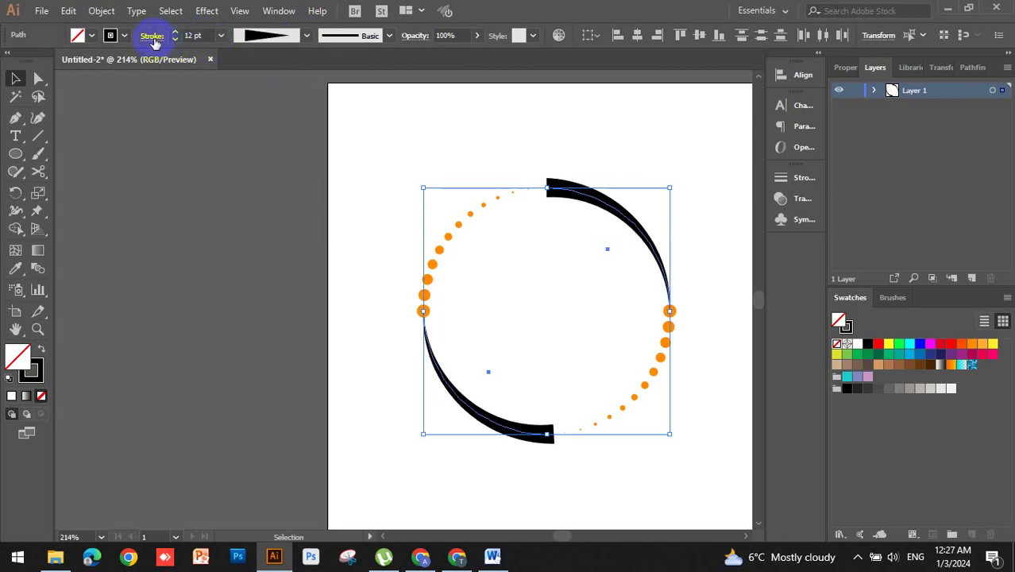
Change the thick arcs' stroke colour to blue
click(123, 37)
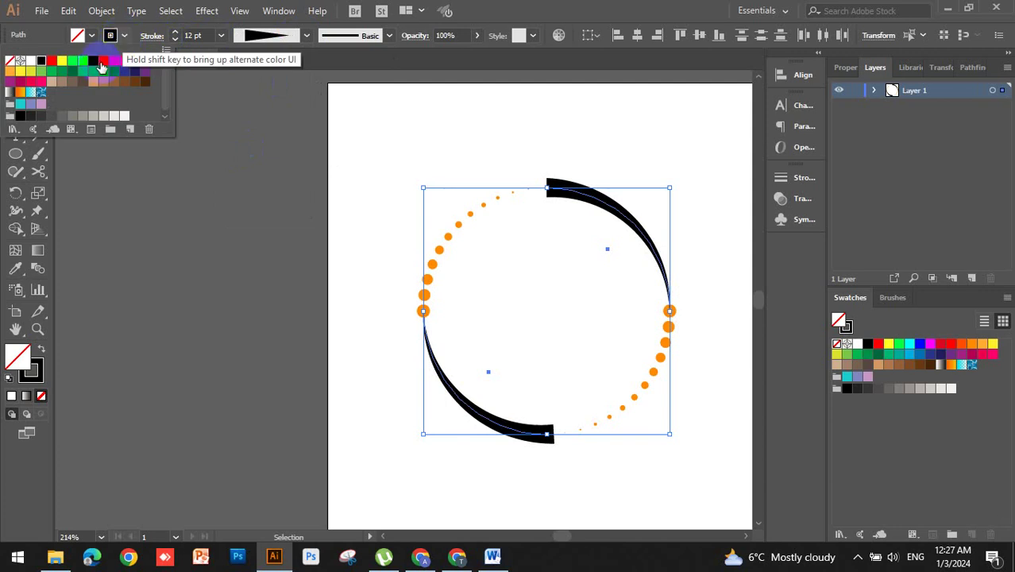
click(92, 62)
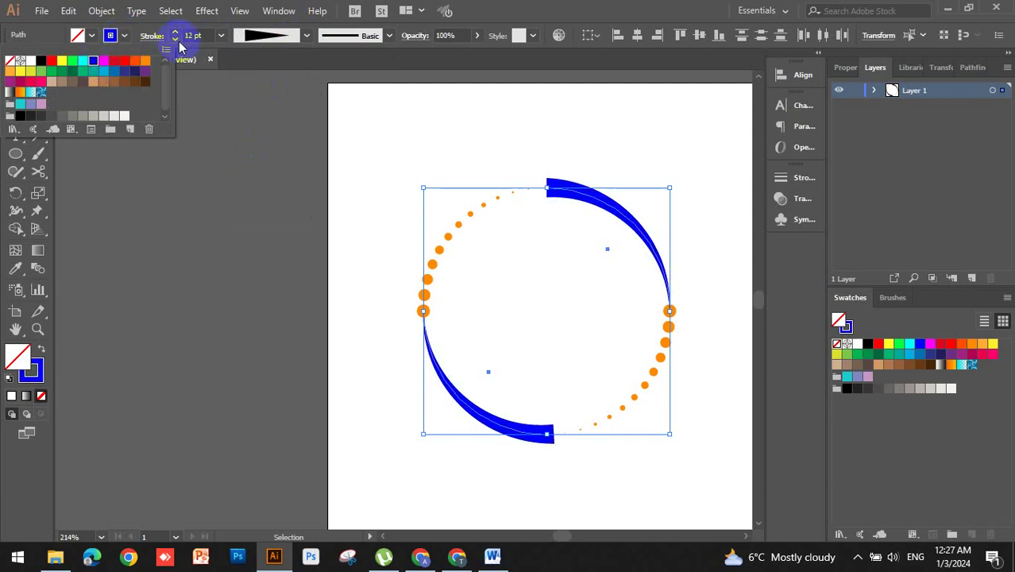
click(163, 39)
Turn the blue arcs into round-capped, round-joined dashed dots at 10 pt weight, then deselect
click(159, 39)
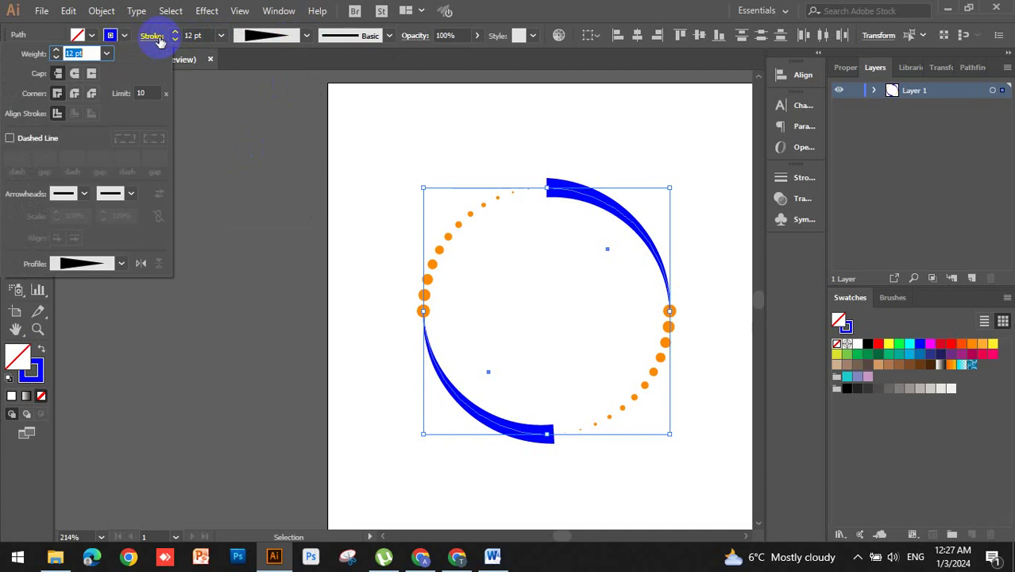
click(73, 74)
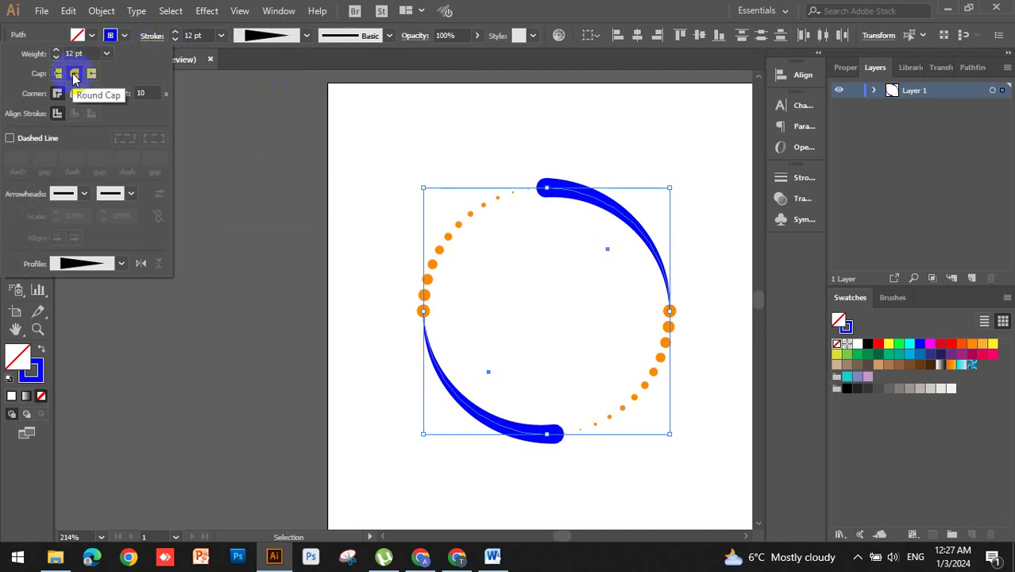
click(75, 94)
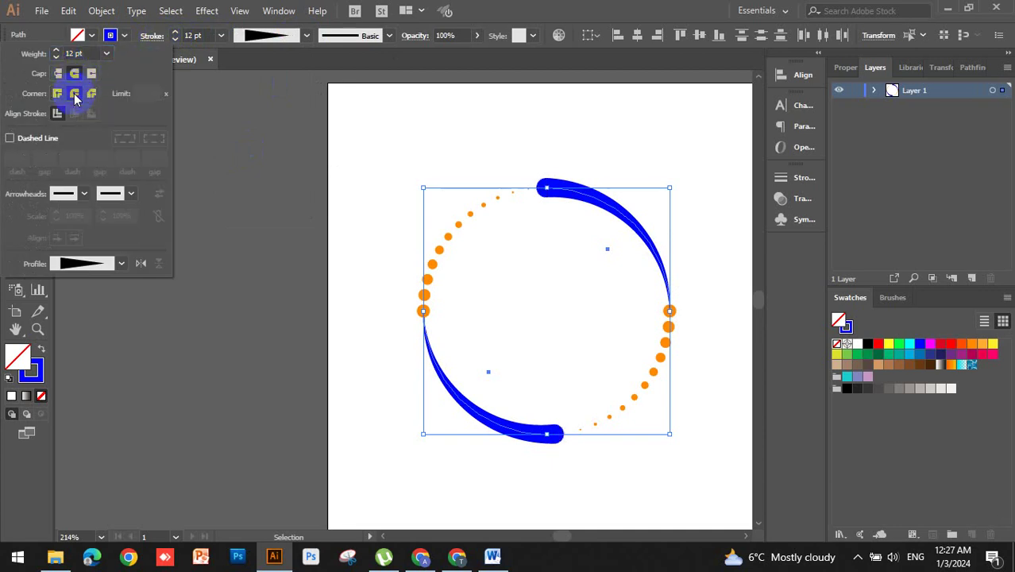
click(10, 138)
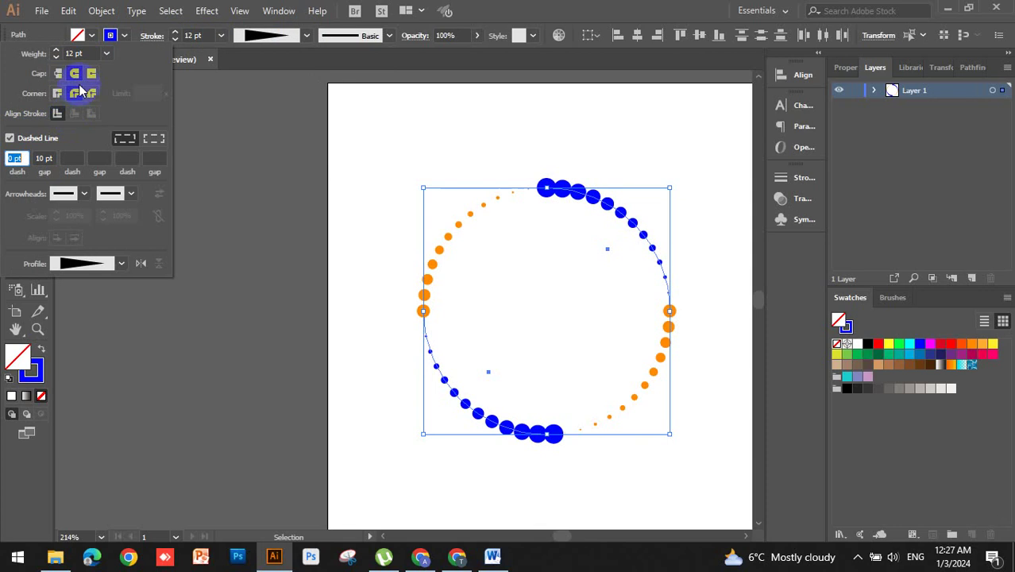
click(69, 53)
text(10)
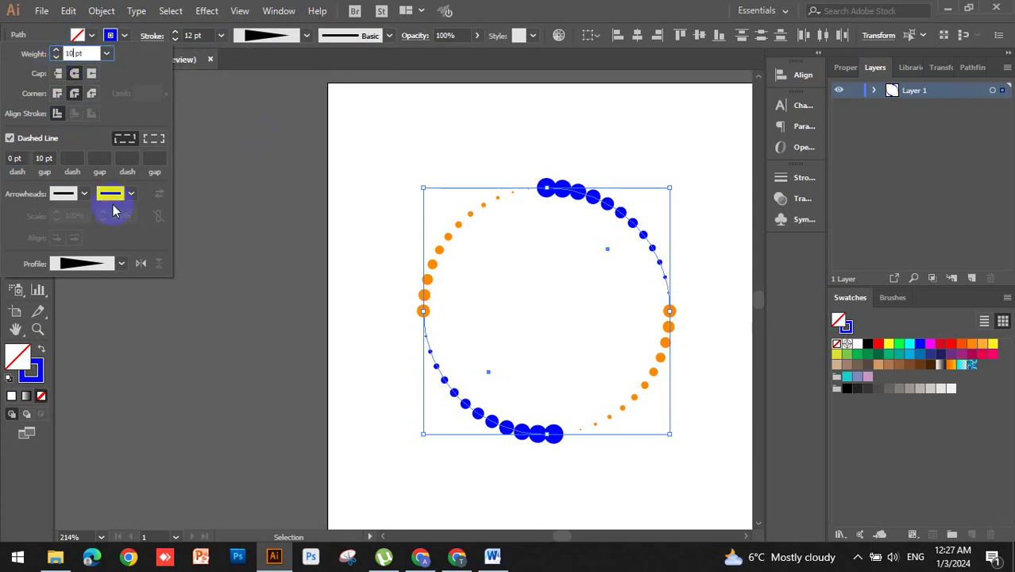
click(45, 159)
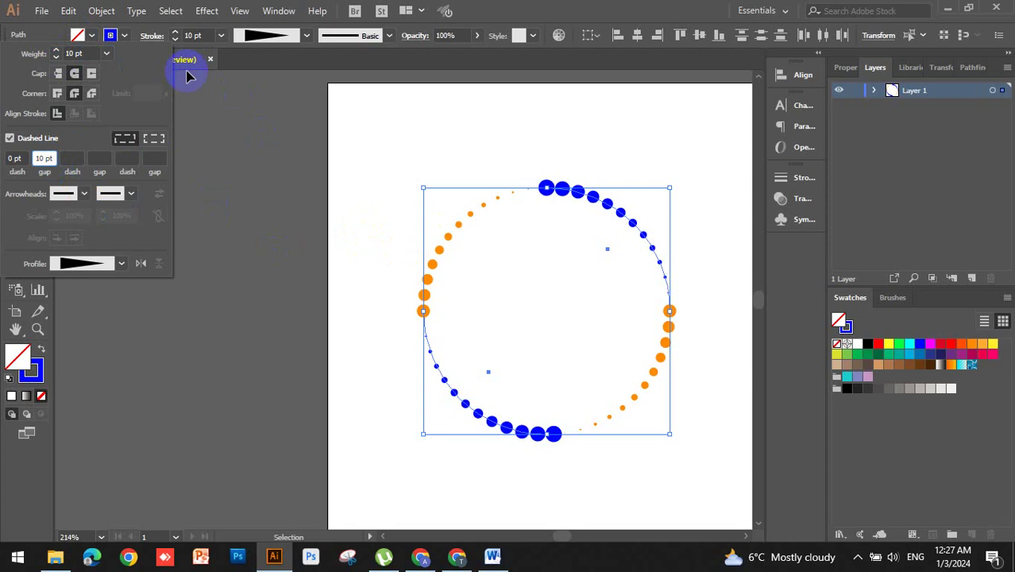
click(389, 186)
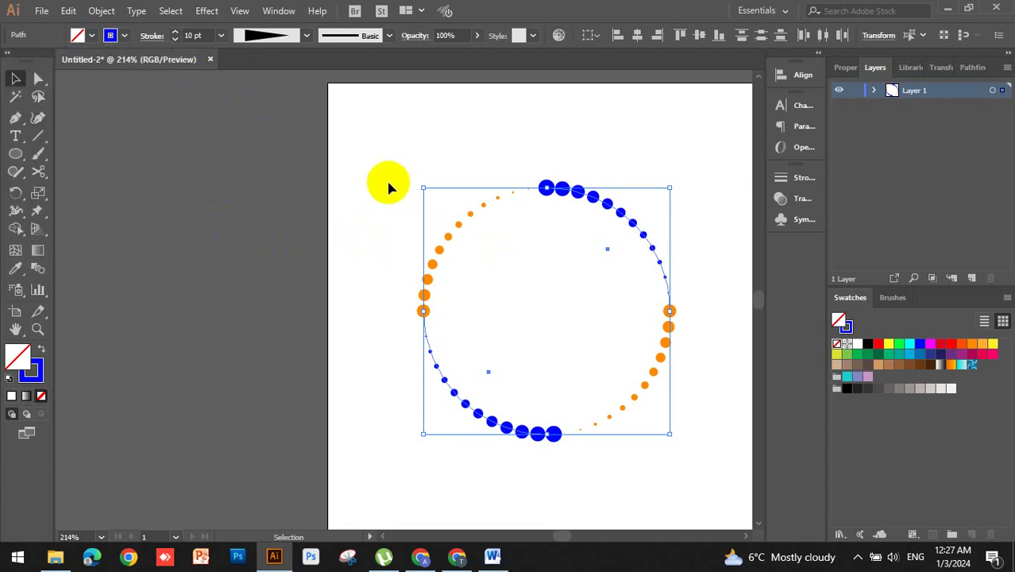
click(376, 226)
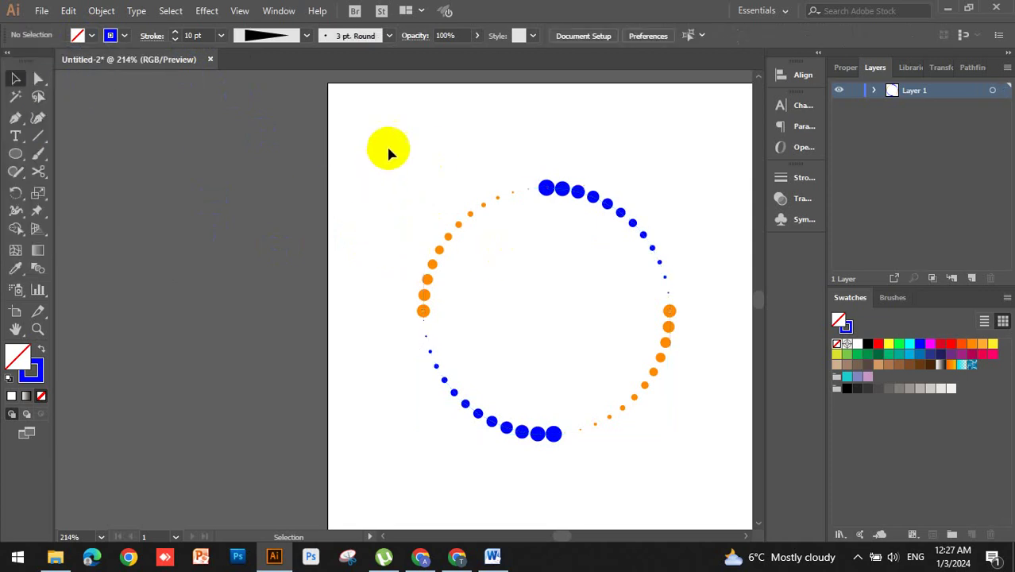
Select all four dotted arcs and group them into one object
mouse_move(378, 152)
mouse_down()
mouse_move(646, 482)
mouse_move(638, 478)
mouse_up()
right_click(466, 262)
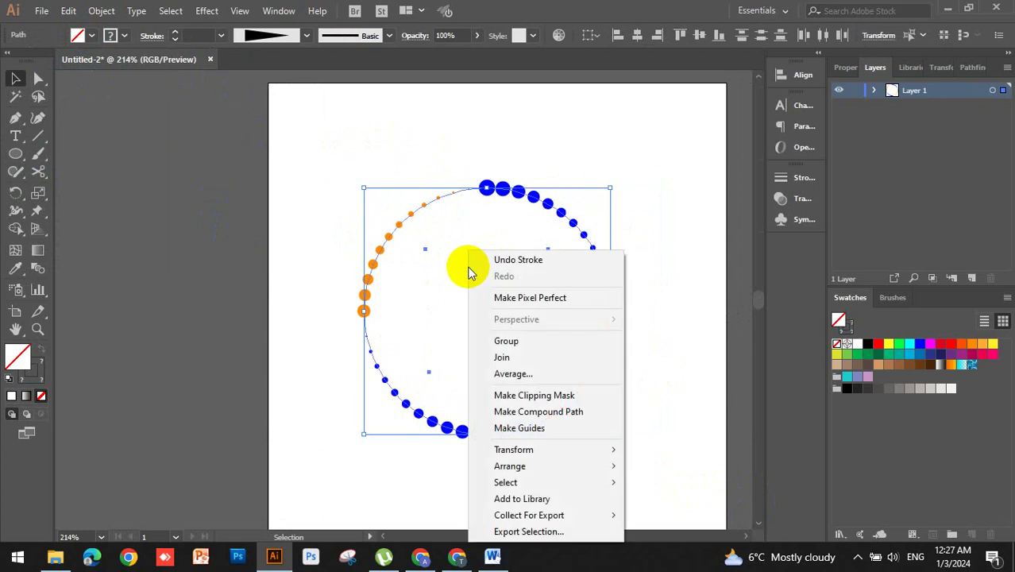
click(509, 342)
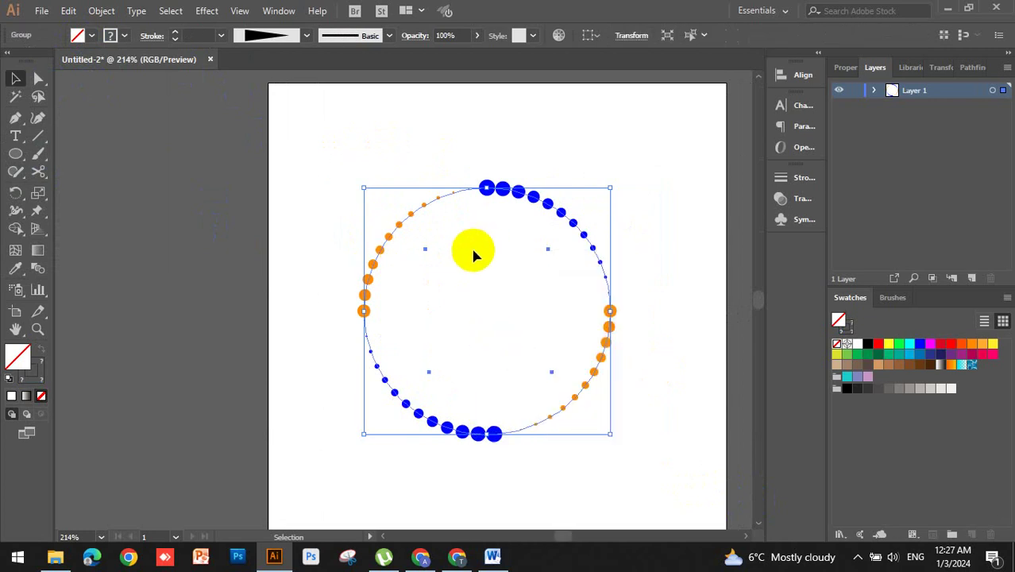
click(206, 12)
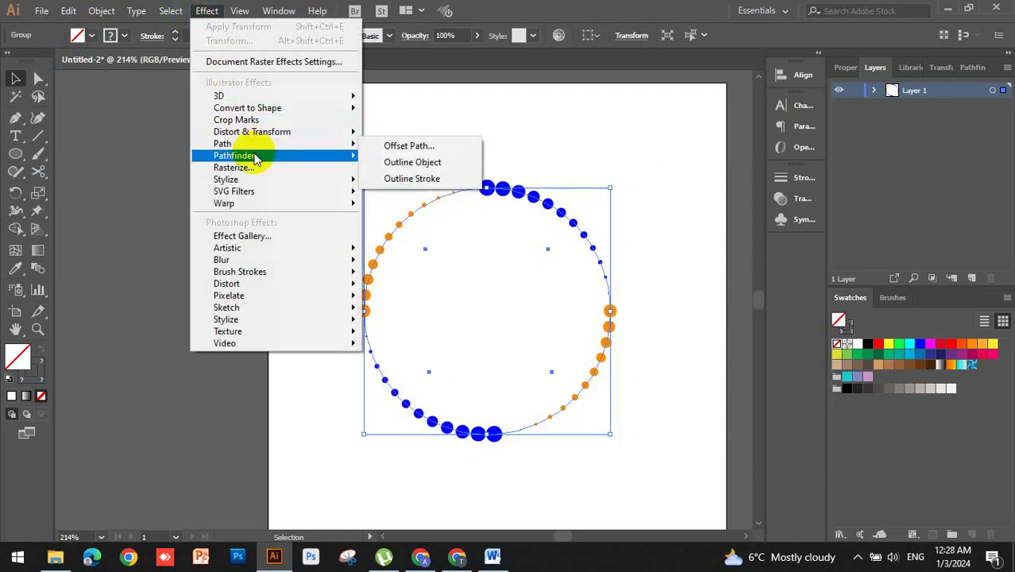
mouse_move(252, 132)
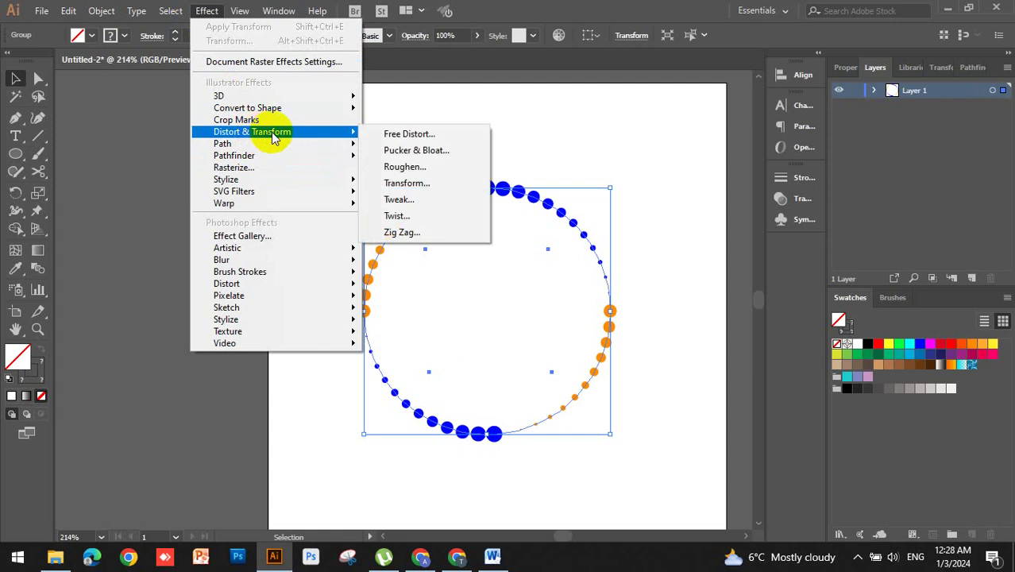
Add a Transform effect scaling 90% horizontally and vertically, with preview on and 25 copies
click(405, 183)
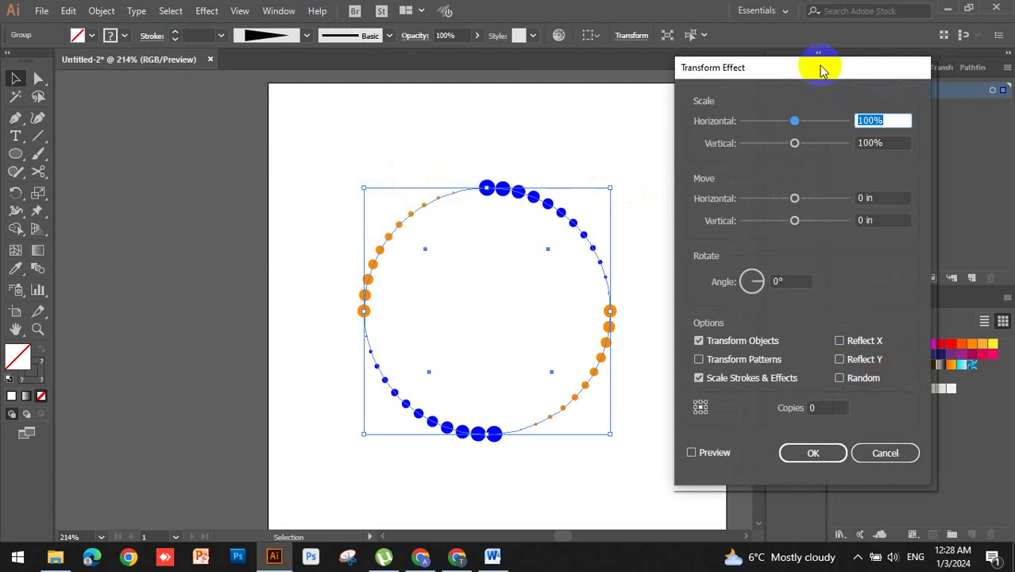
drag(822, 70, 721, 139)
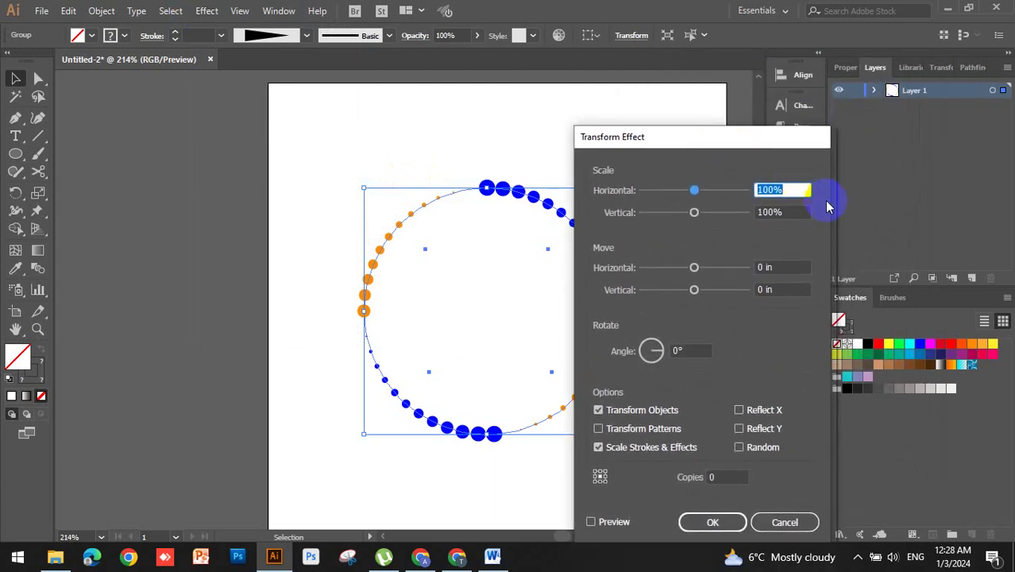
text(90)
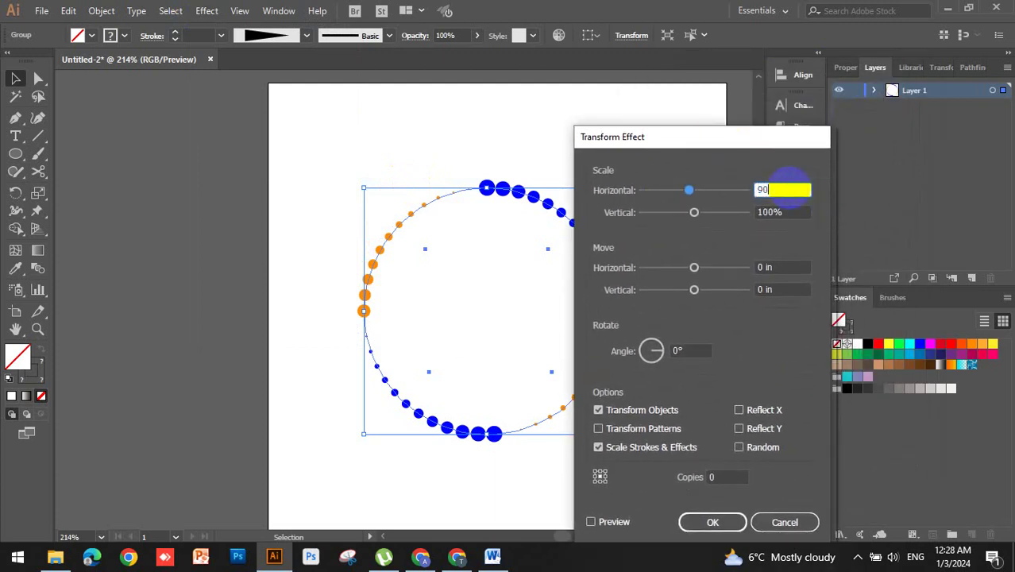
key(Tab)
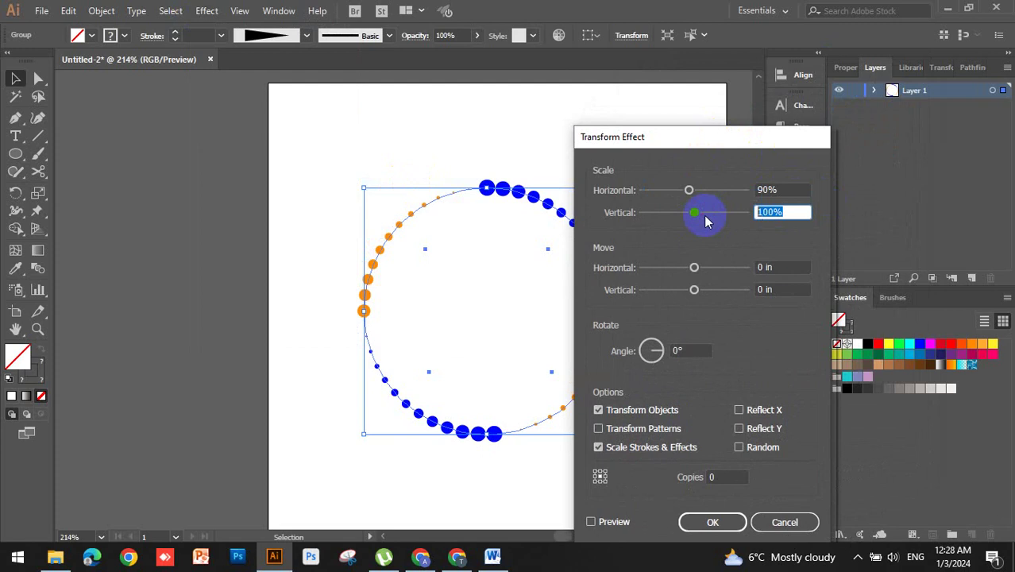
text(90)
drag(711, 141, 730, 57)
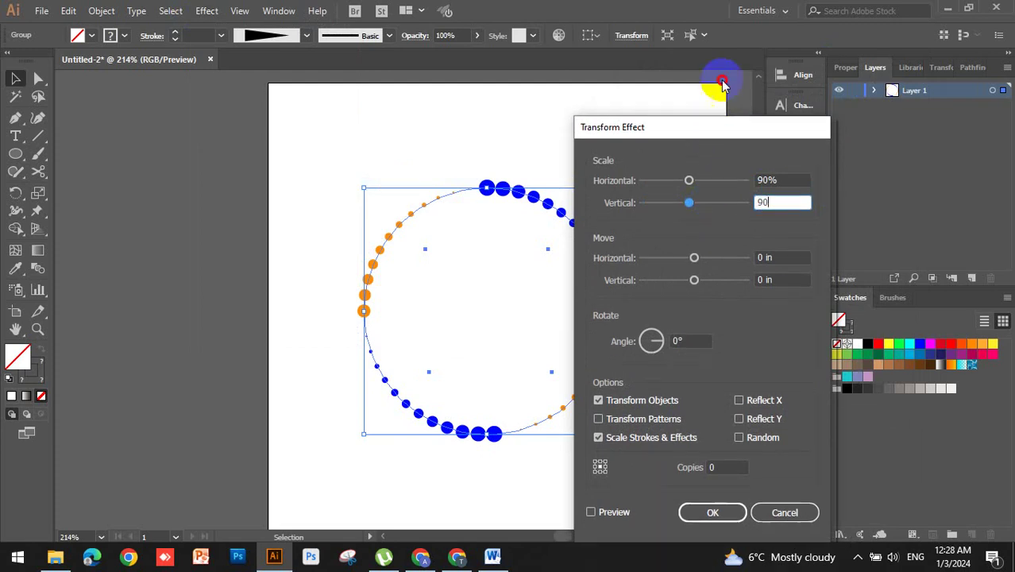
click(610, 437)
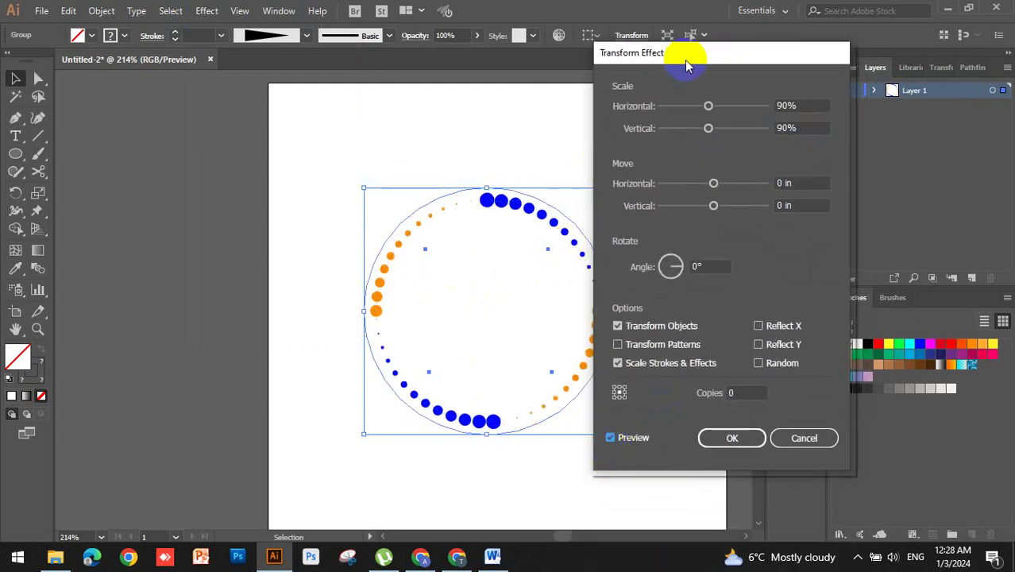
drag(684, 58, 699, 128)
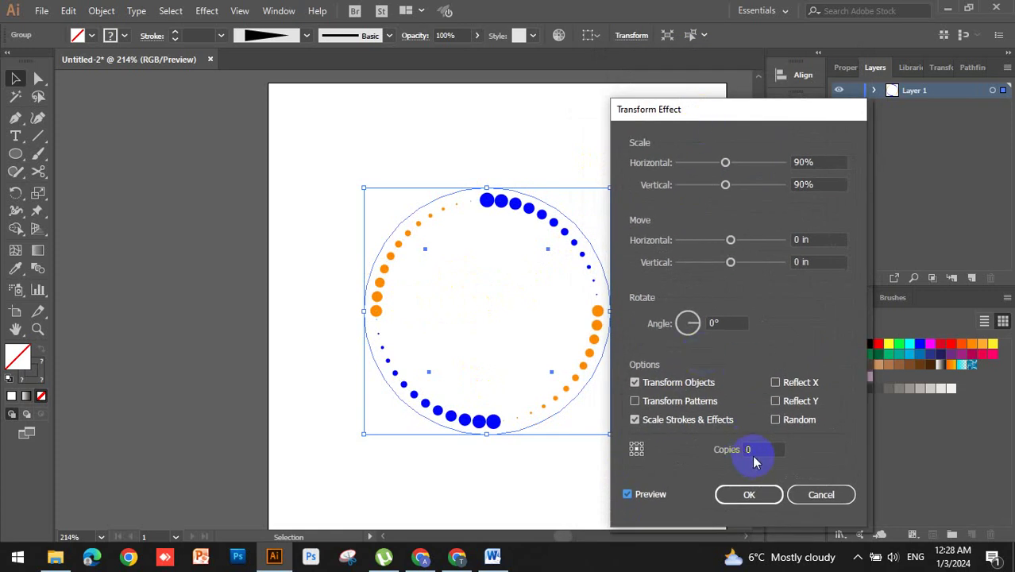
click(751, 449)
text(25)
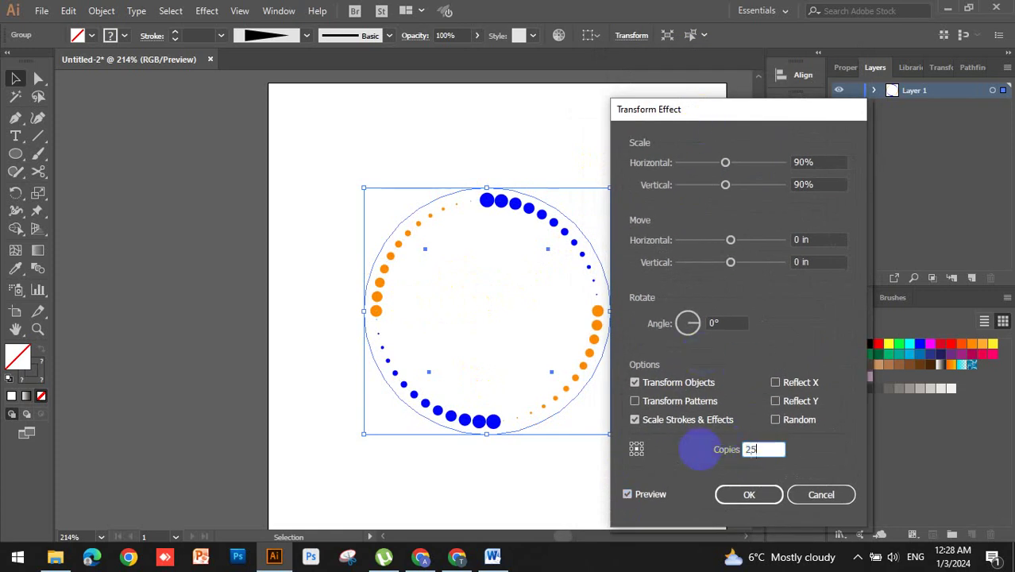
click(725, 322)
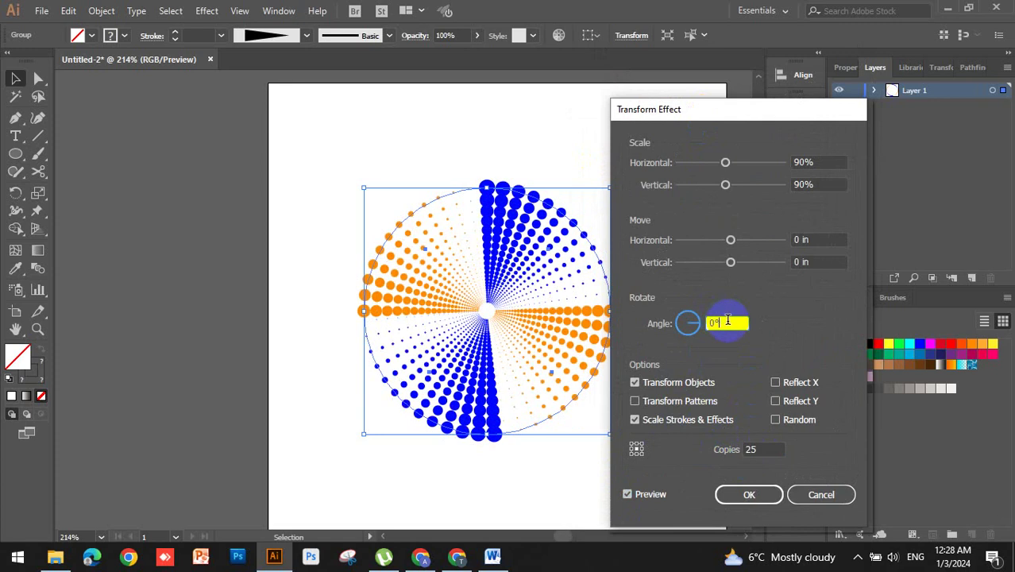
Set the Transform rotate angle to 15° so the dotted rays form a spiral
click(688, 324)
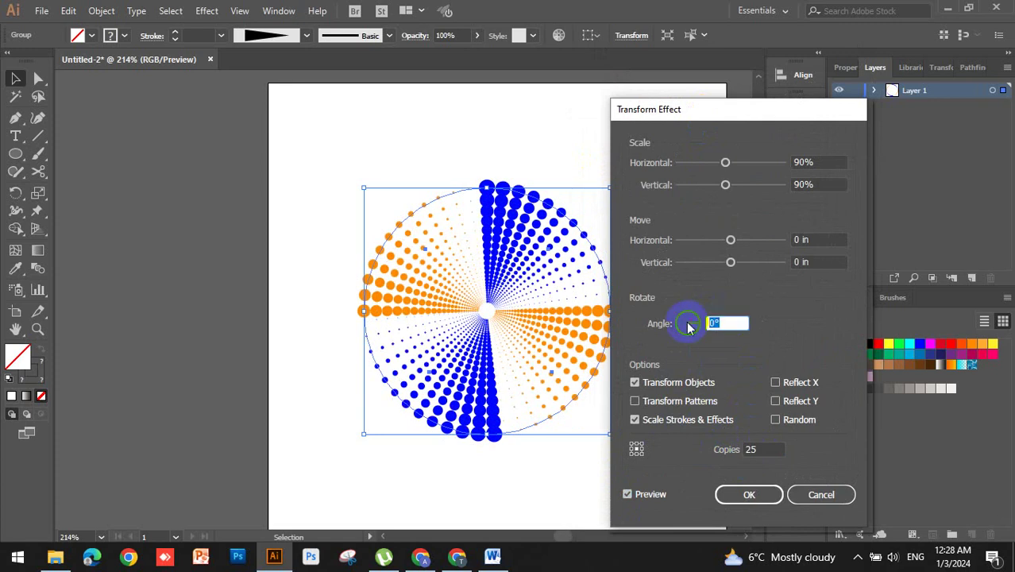
text(15)
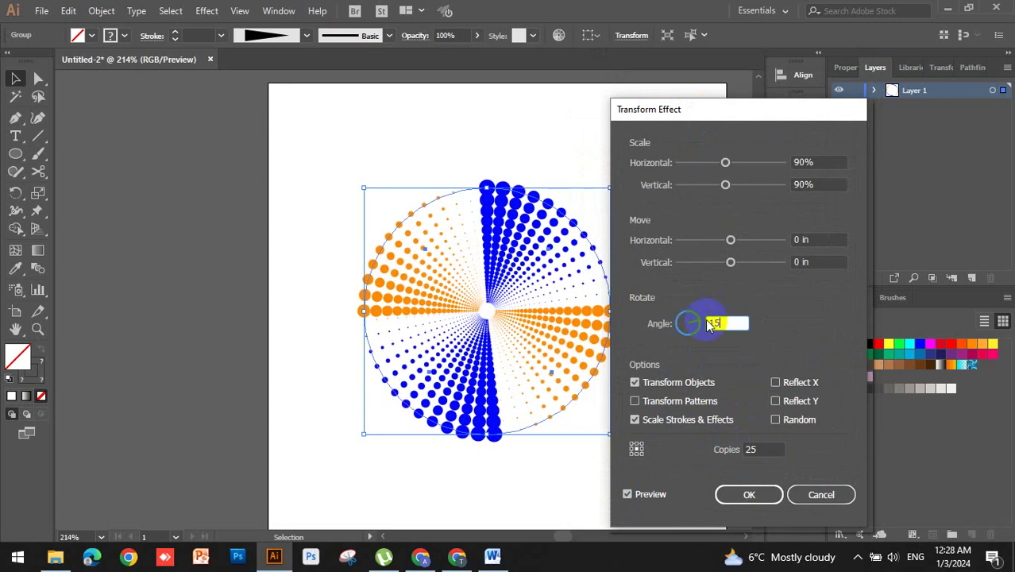
click(759, 445)
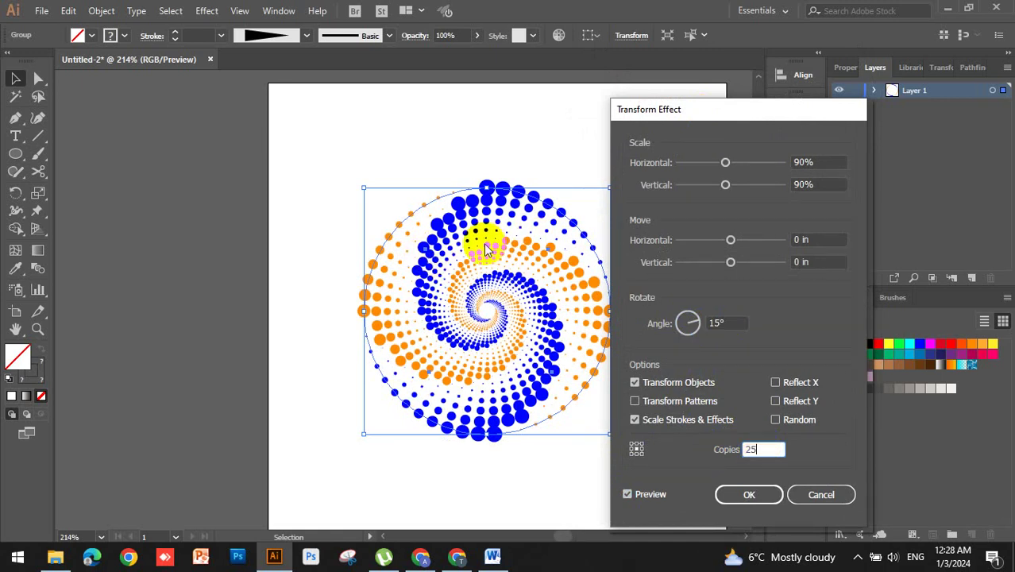
Preview rotate angles from 24° up through 58°, 120°, 175°, 193°, 222°, 261° and 270°
click(696, 324)
text(20)
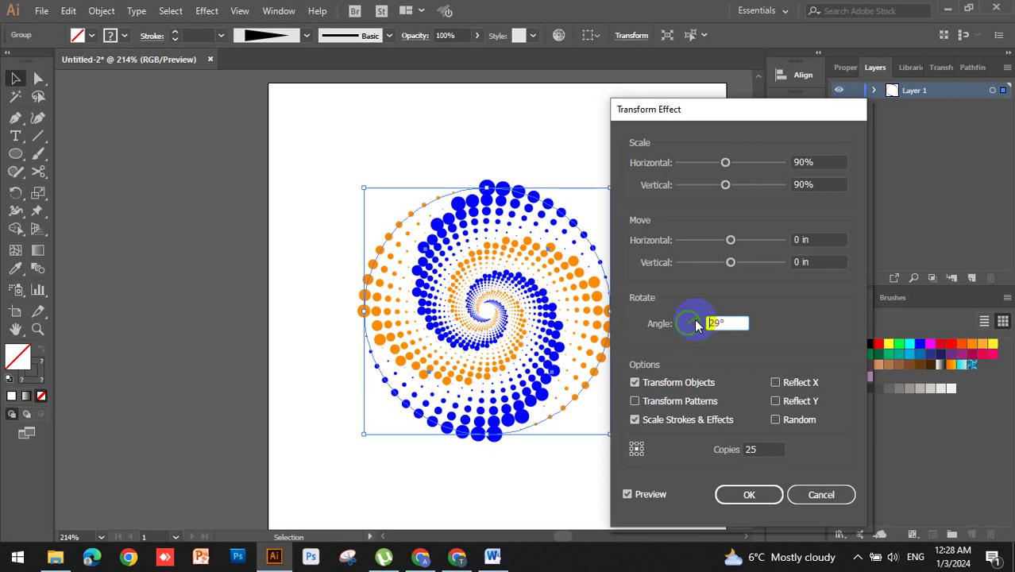
click(693, 320)
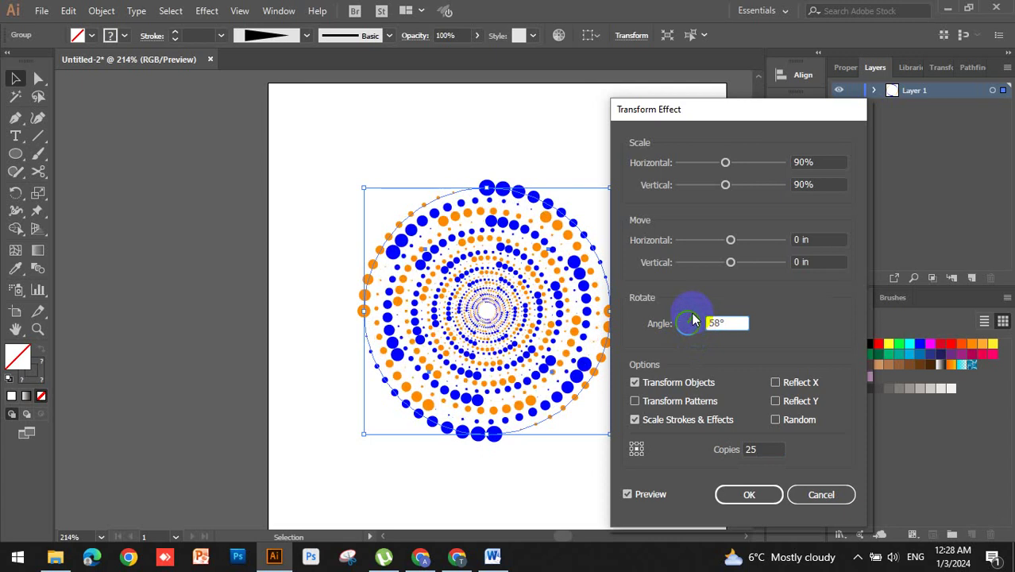
click(690, 320)
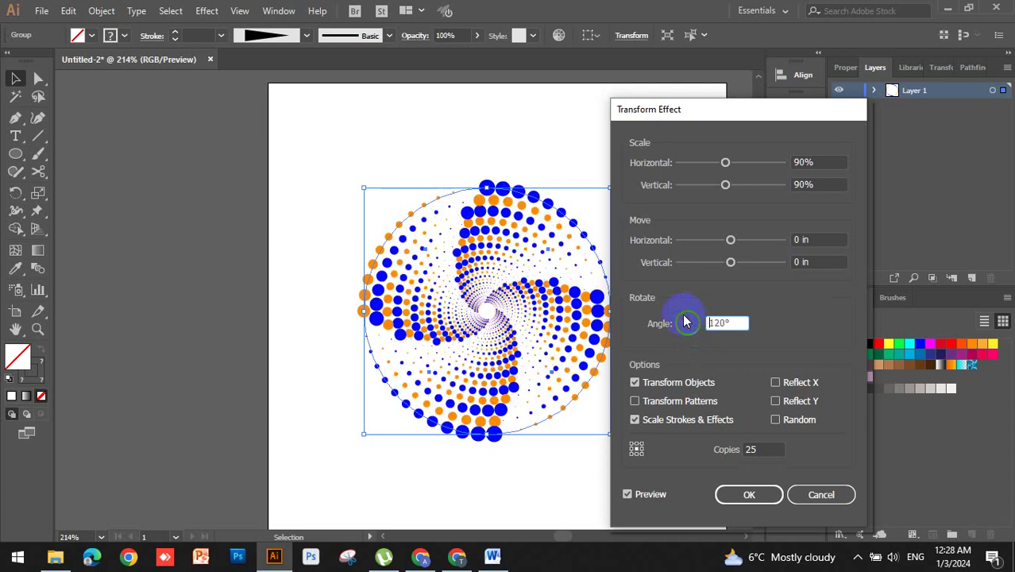
click(684, 323)
click(680, 328)
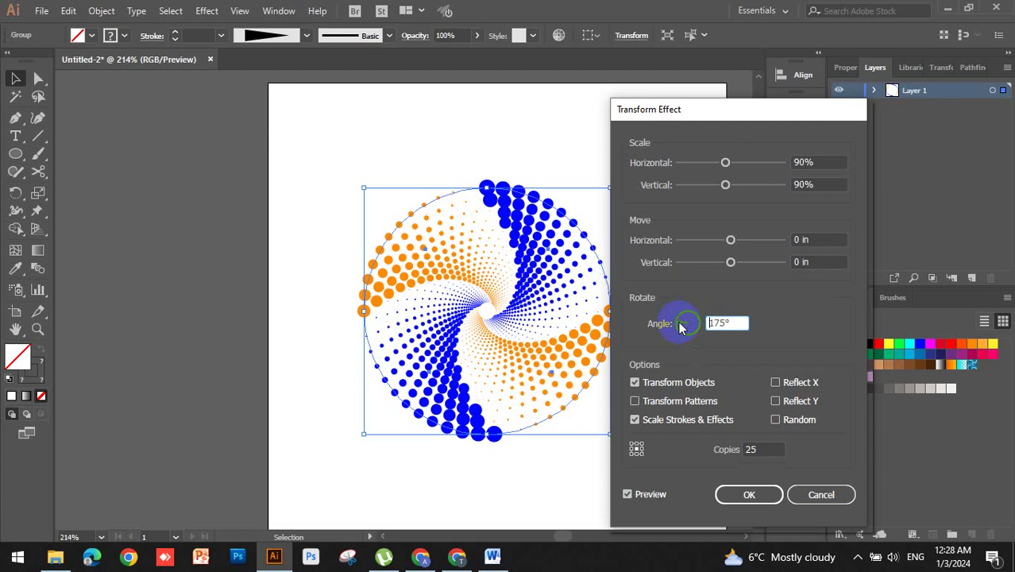
click(681, 326)
click(680, 328)
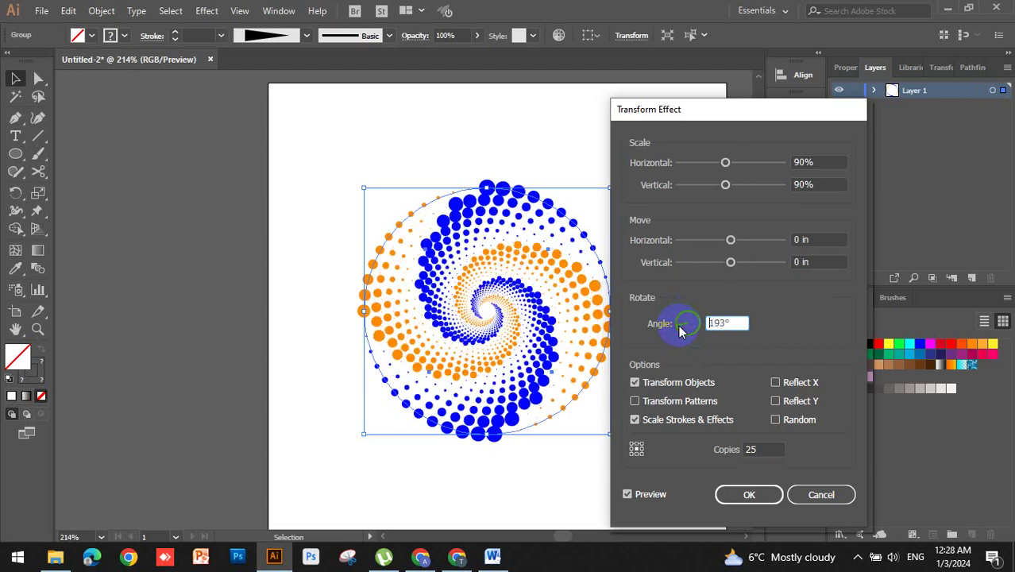
click(680, 330)
click(682, 333)
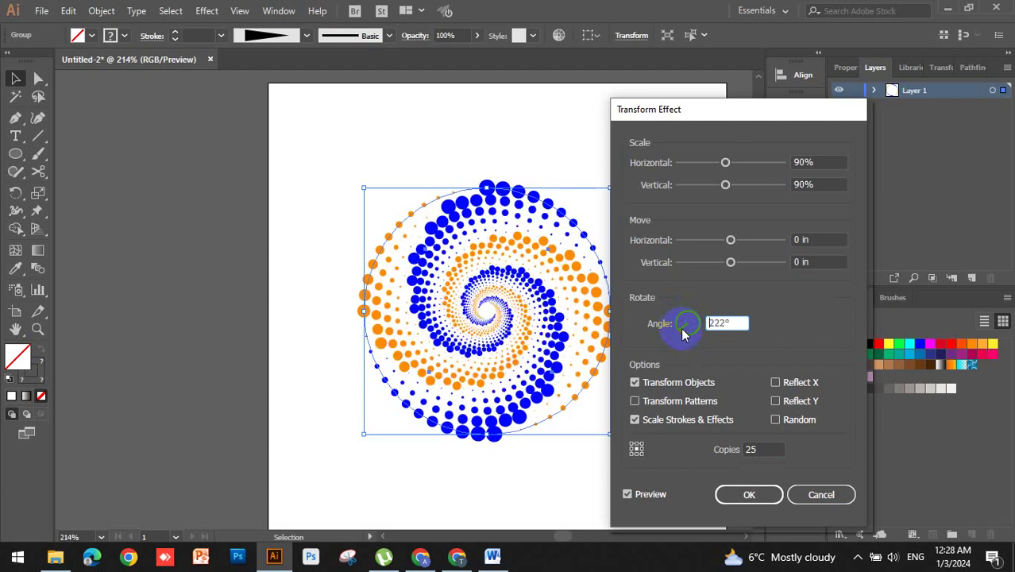
click(685, 336)
click(688, 339)
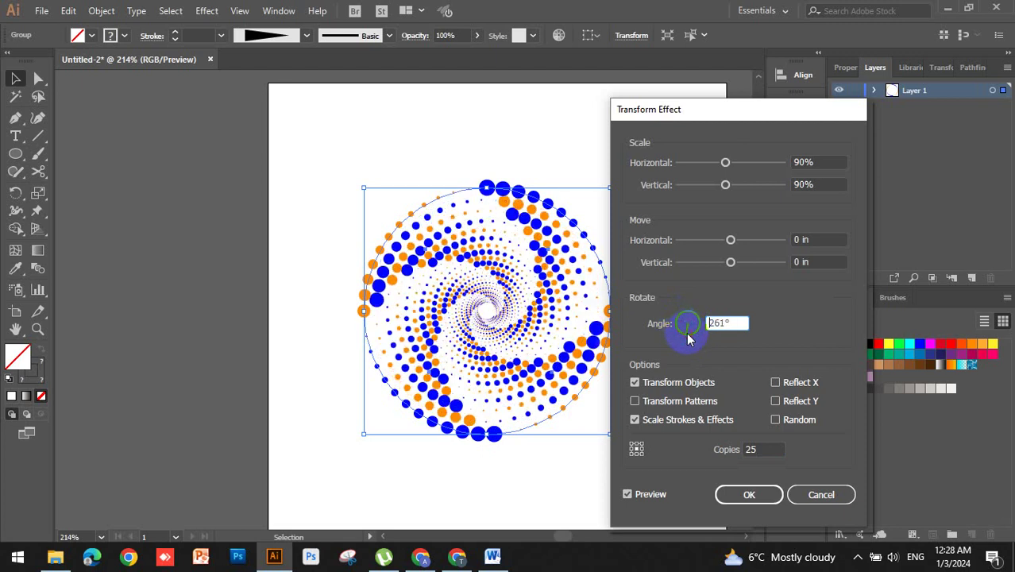
click(687, 338)
click(688, 339)
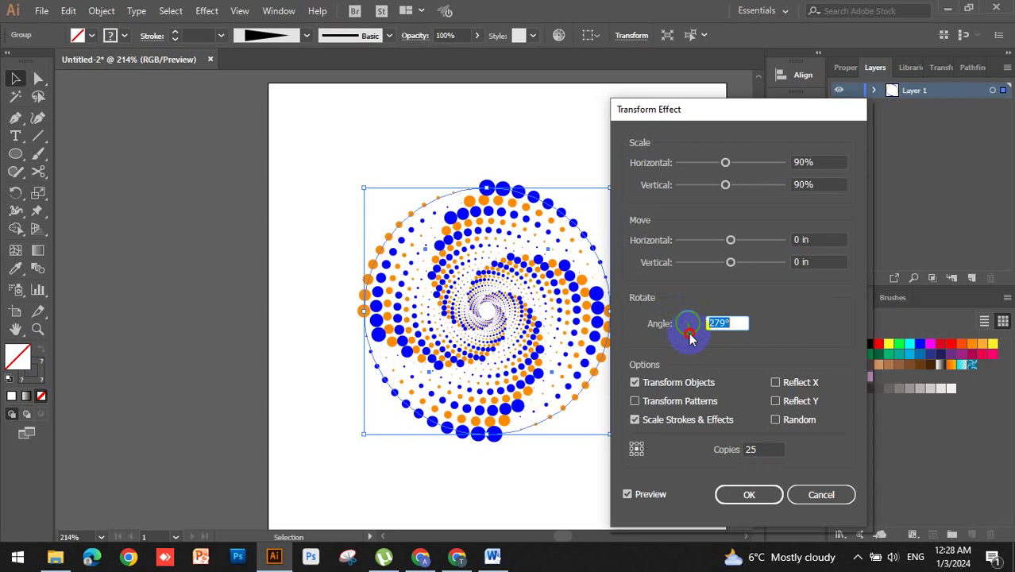
Try 9°, reset to 0°, then settle on a 5° rotate angle
click(693, 326)
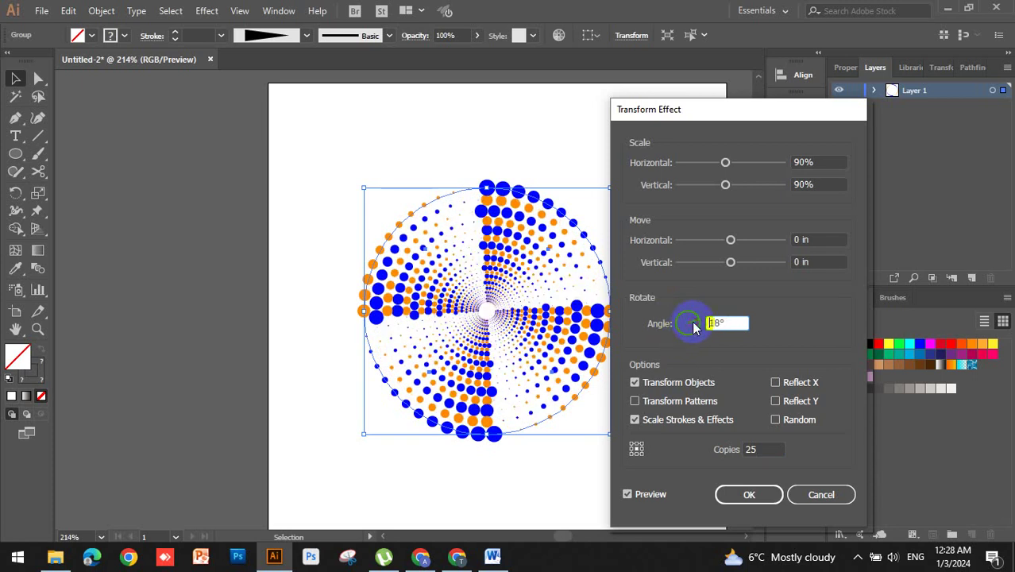
click(696, 327)
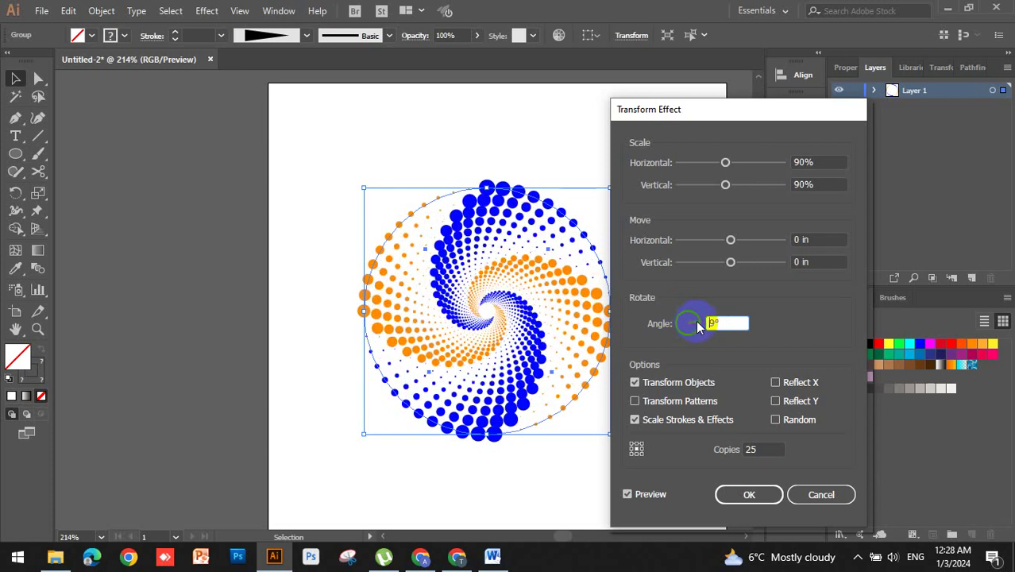
click(696, 326)
click(697, 327)
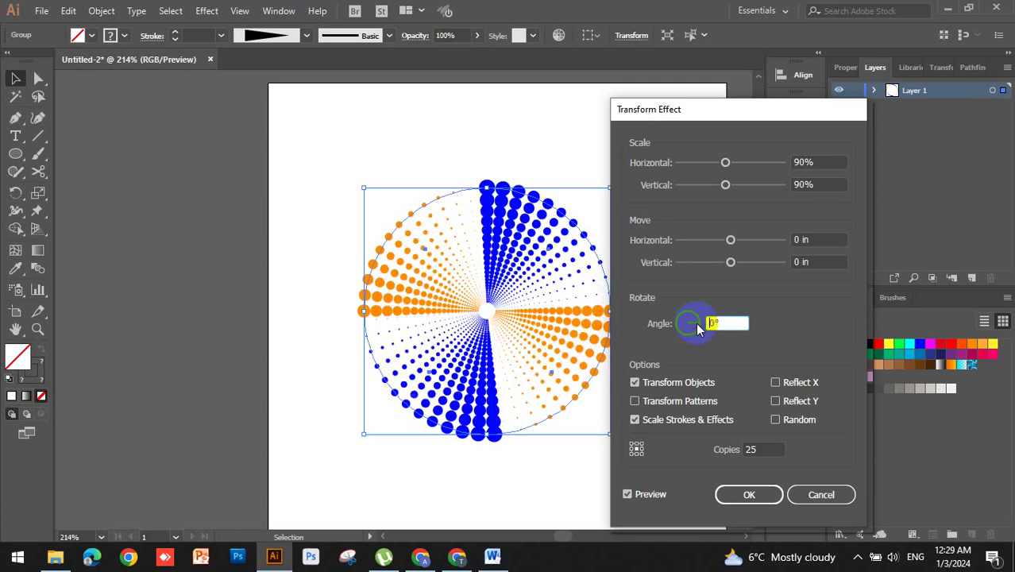
click(697, 327)
text(5)
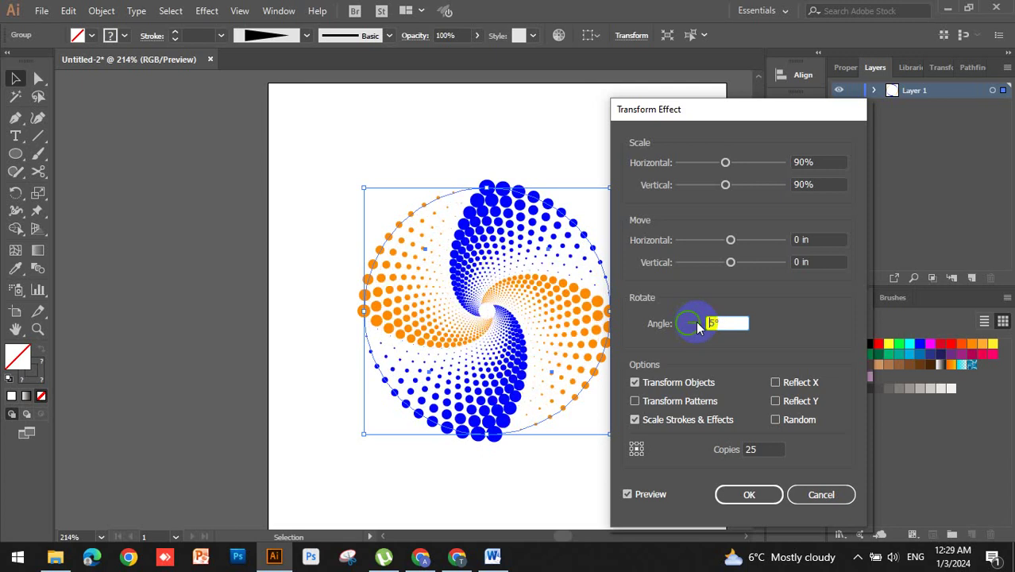
Move the Transform Effect dialog off the artwork, try a larger horizontal scale, then set both scales to 90%
drag(713, 111, 161, 93)
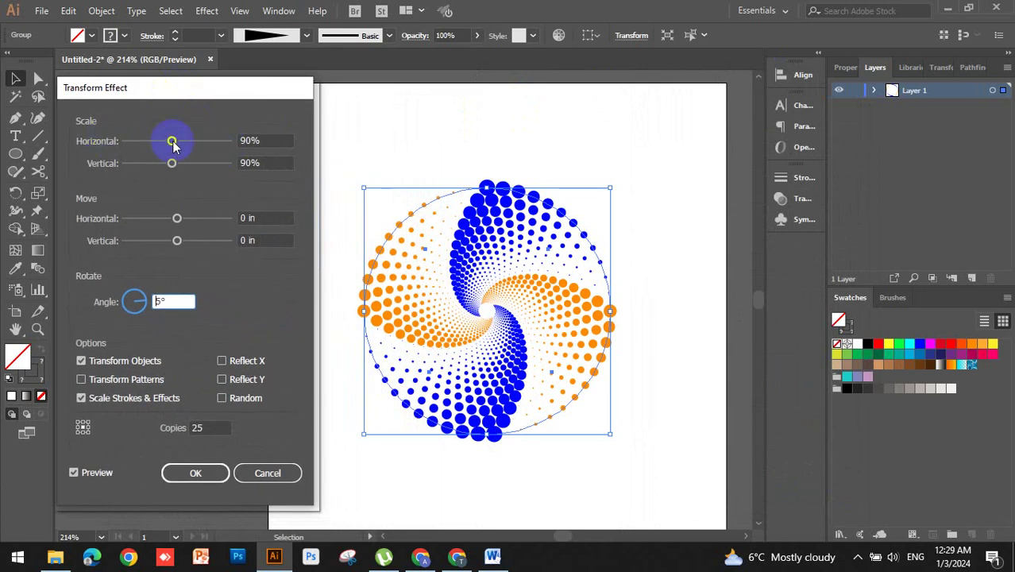
mouse_move(173, 144)
mouse_down()
mouse_move(160, 167)
mouse_move(140, 162)
mouse_move(173, 166)
mouse_up()
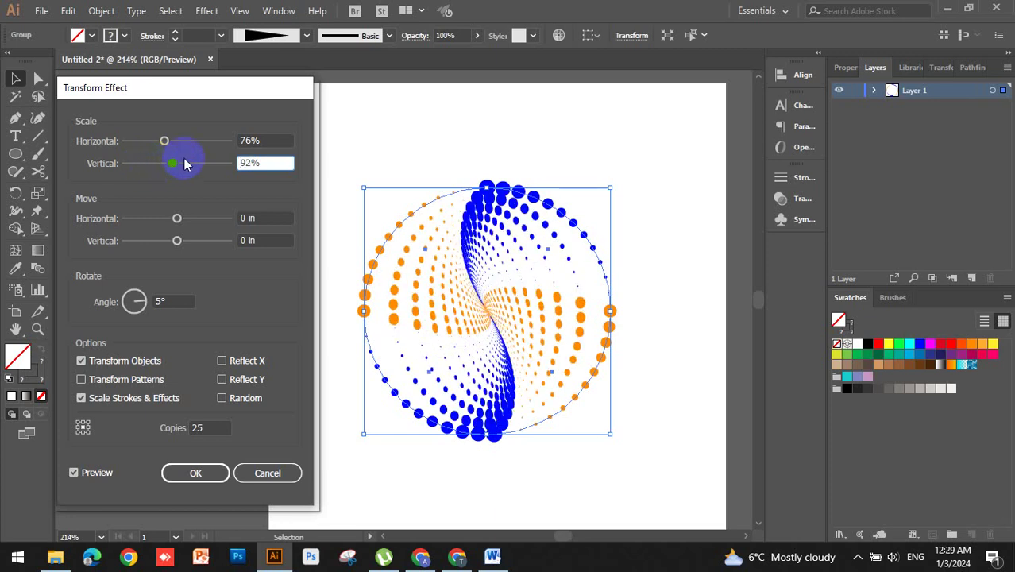
click(174, 144)
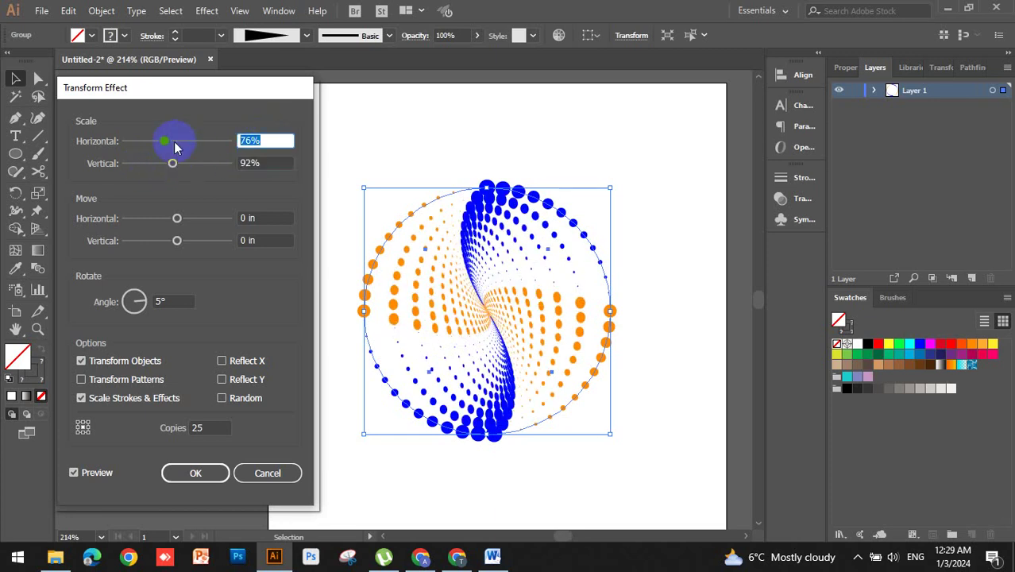
text(90)
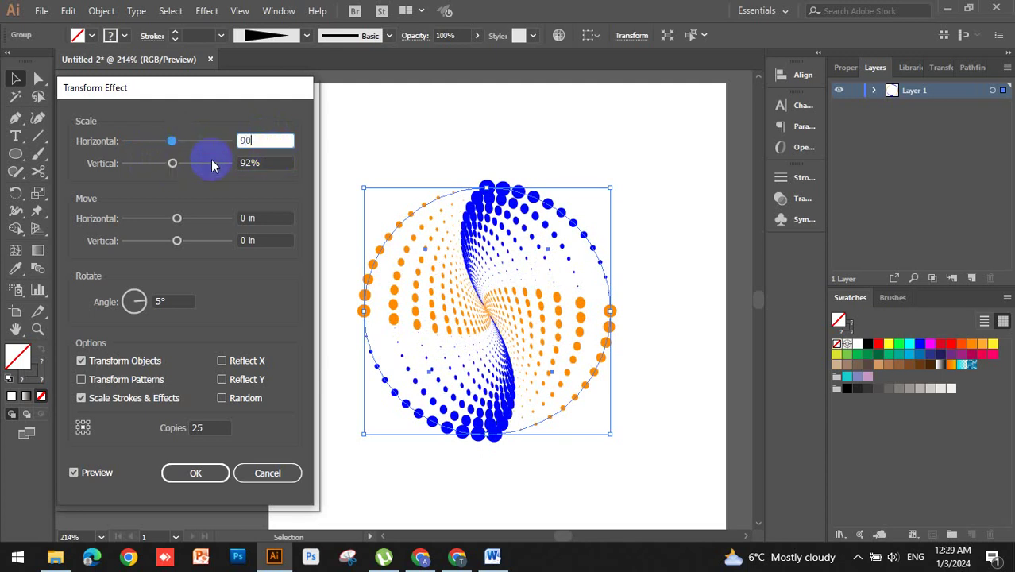
key(Tab)
text(90)
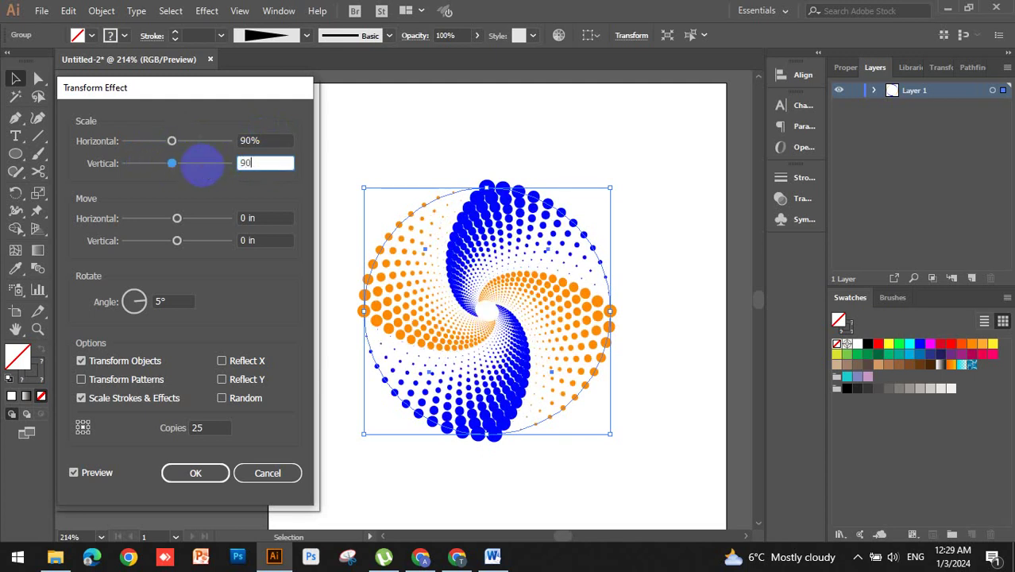
click(274, 219)
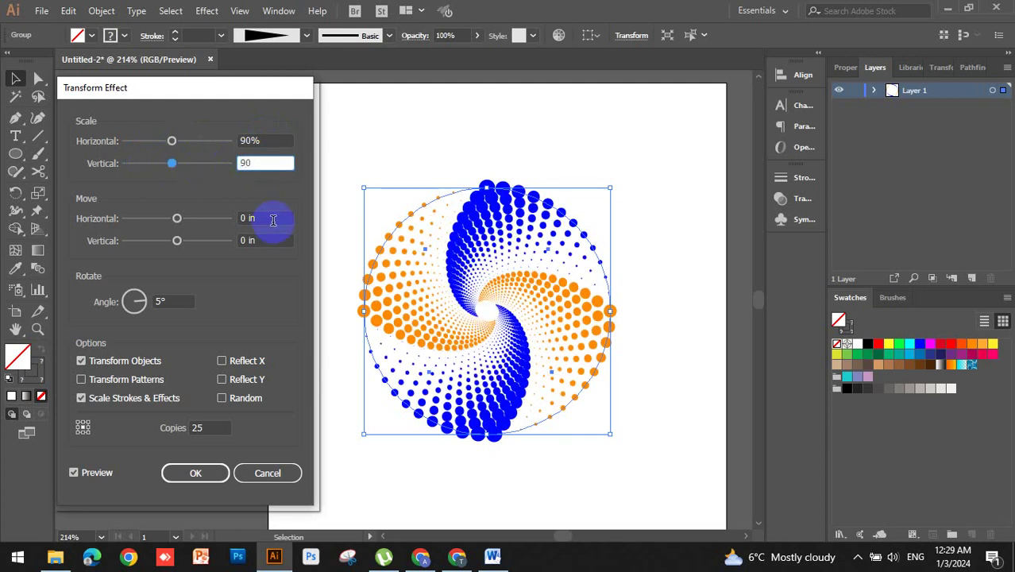
click(178, 222)
drag(177, 222, 187, 221)
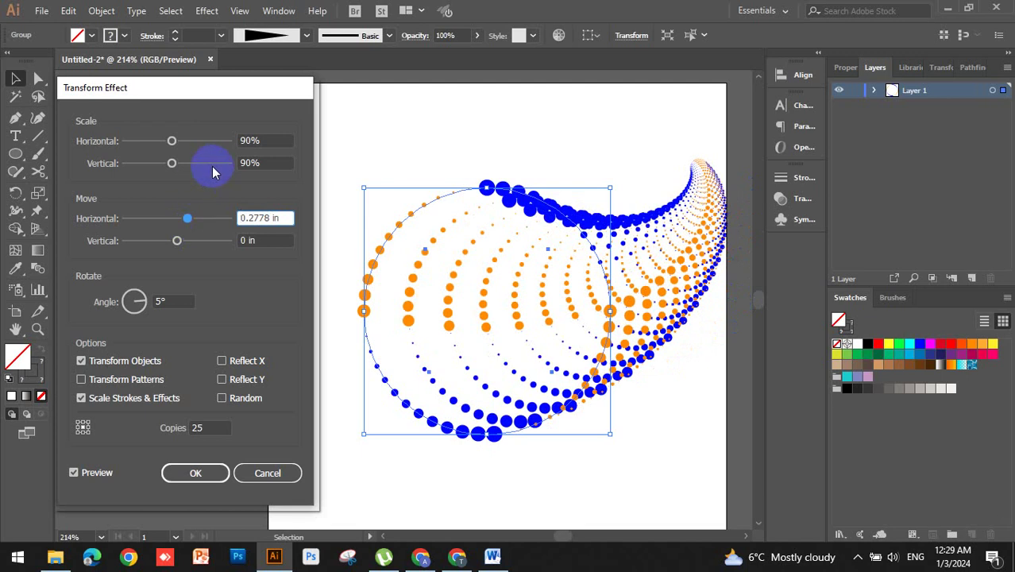
mouse_move(176, 239)
mouse_down()
mouse_move(163, 238)
mouse_move(194, 250)
mouse_move(179, 251)
mouse_move(180, 219)
mouse_up()
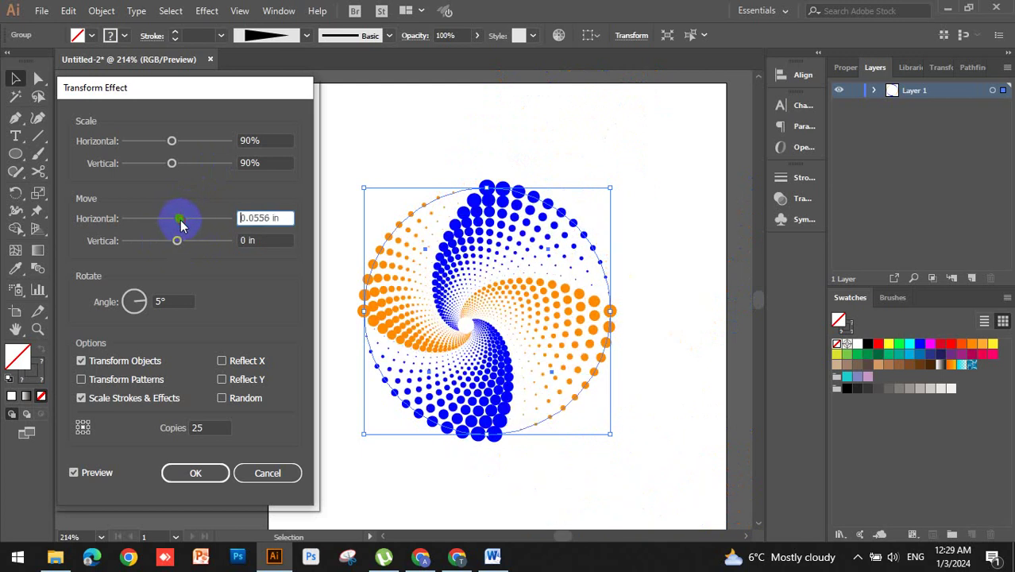
double_click(262, 218)
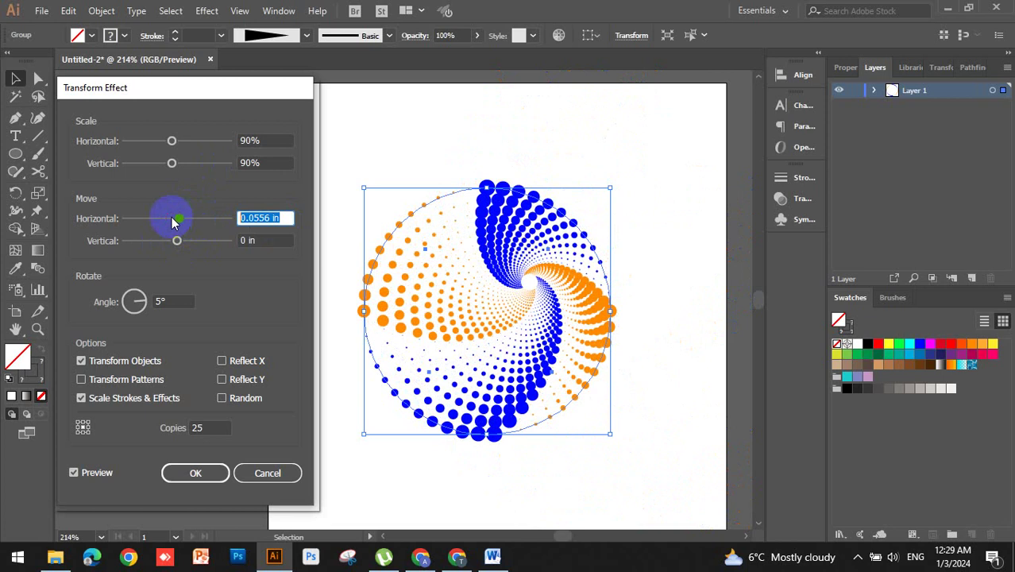
text(0)
click(266, 239)
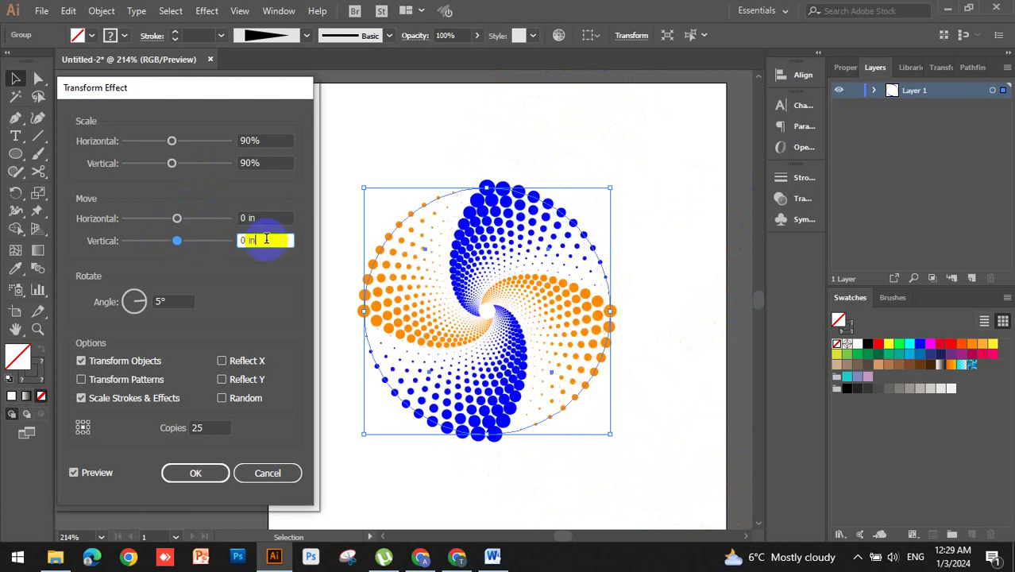
Change the Transform copies to 20, then to 40
click(208, 429)
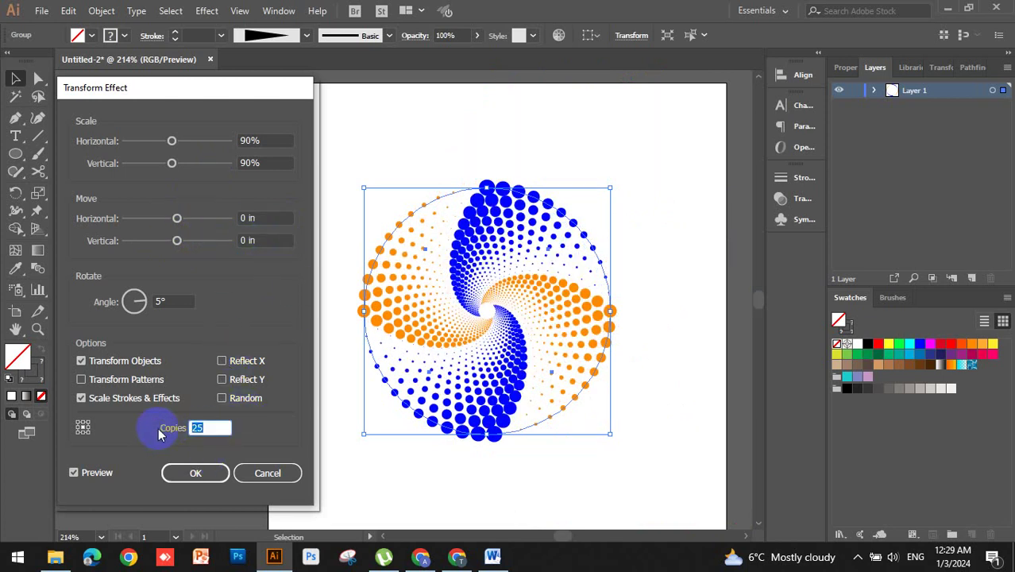
text(20)
click(172, 300)
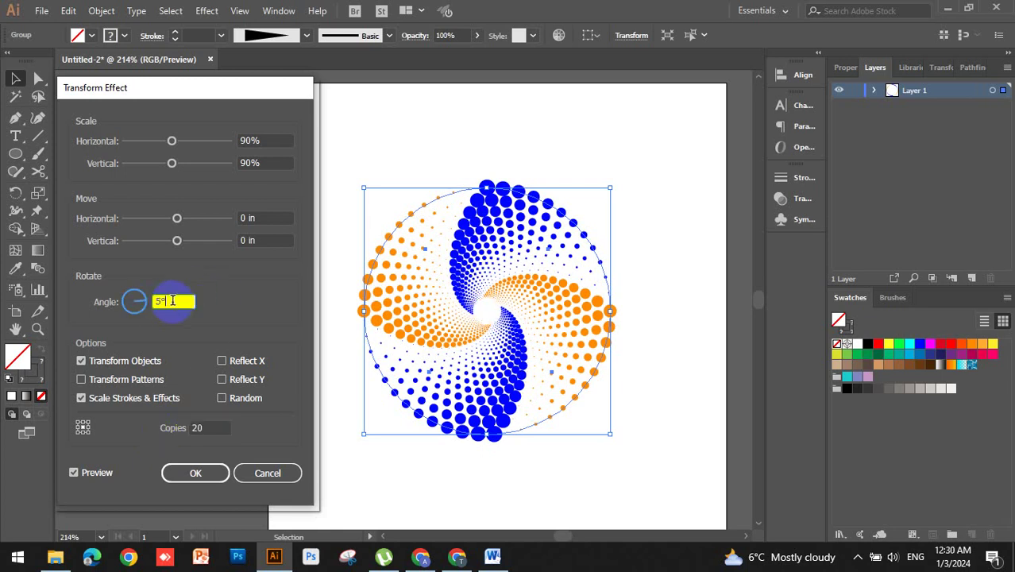
click(484, 323)
click(480, 315)
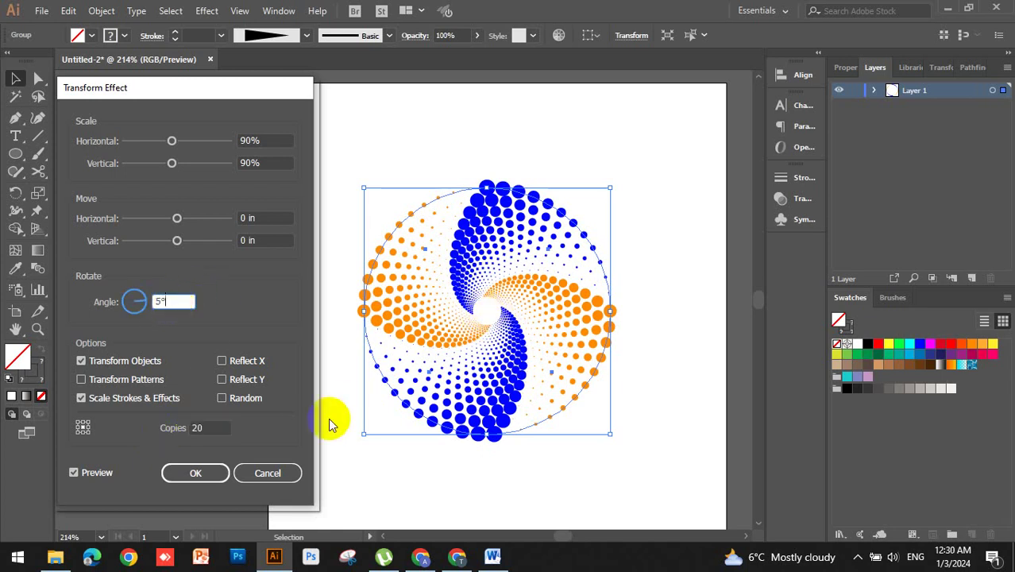
drag(211, 427, 179, 427)
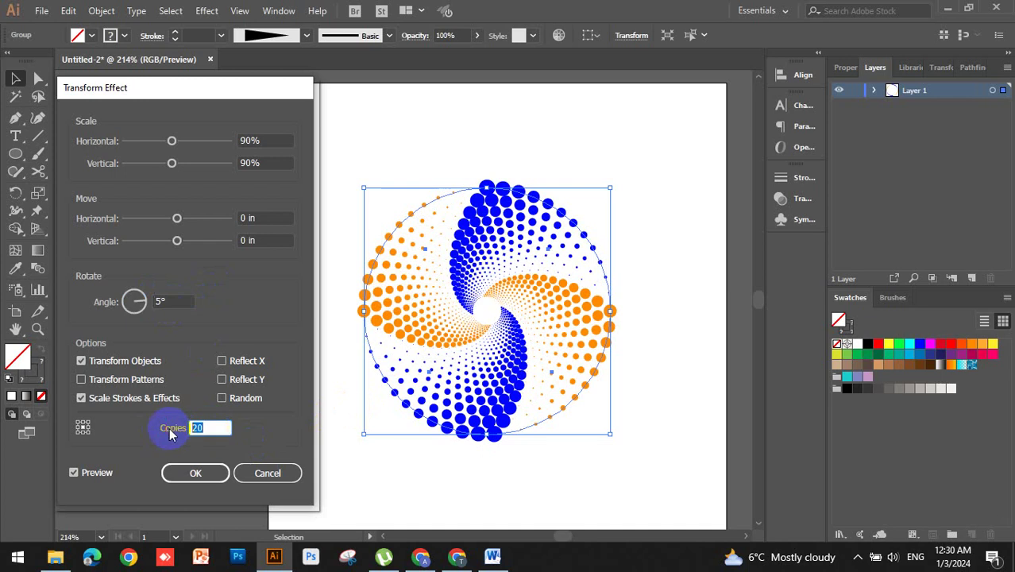
text(40)
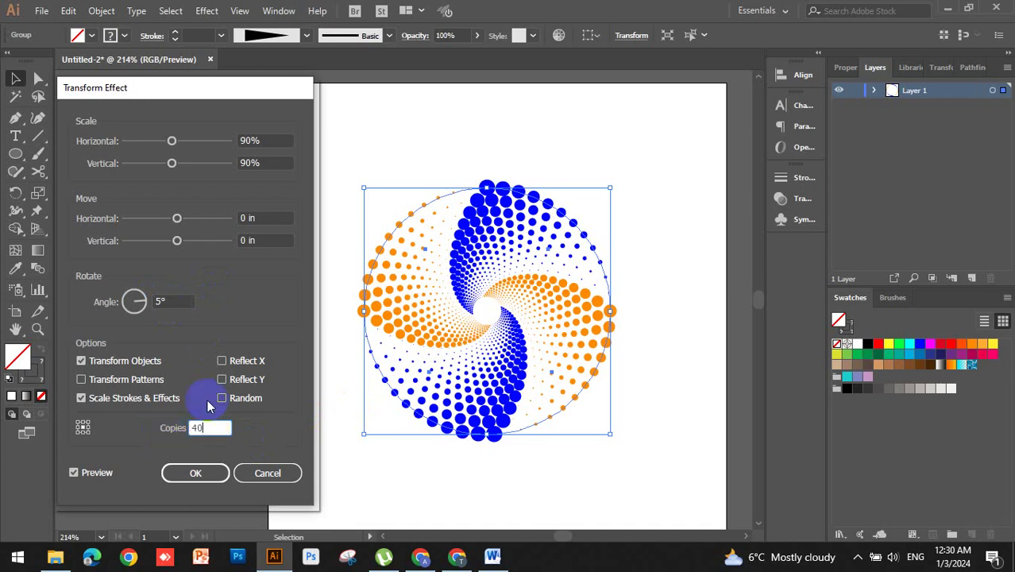
click(169, 300)
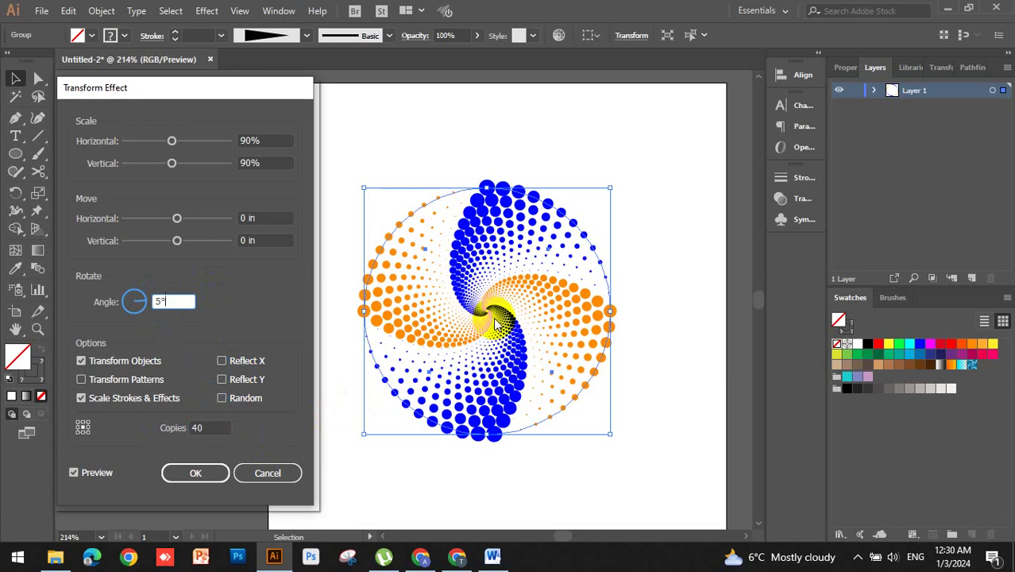
Try rotate angles of 15°, 21°, 24° and 356°, then set it to 9°
click(158, 298)
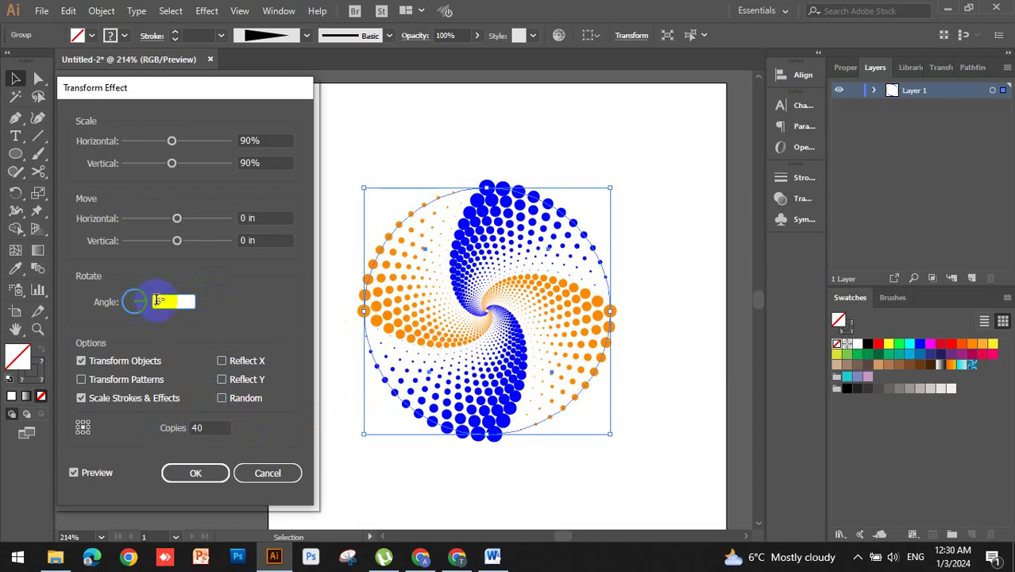
text(15)
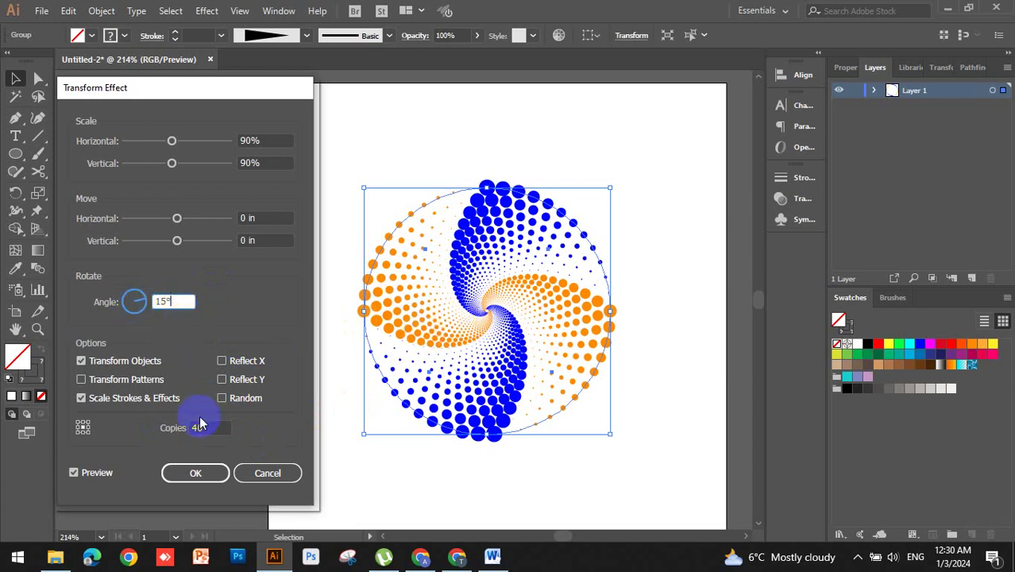
click(200, 426)
click(188, 318)
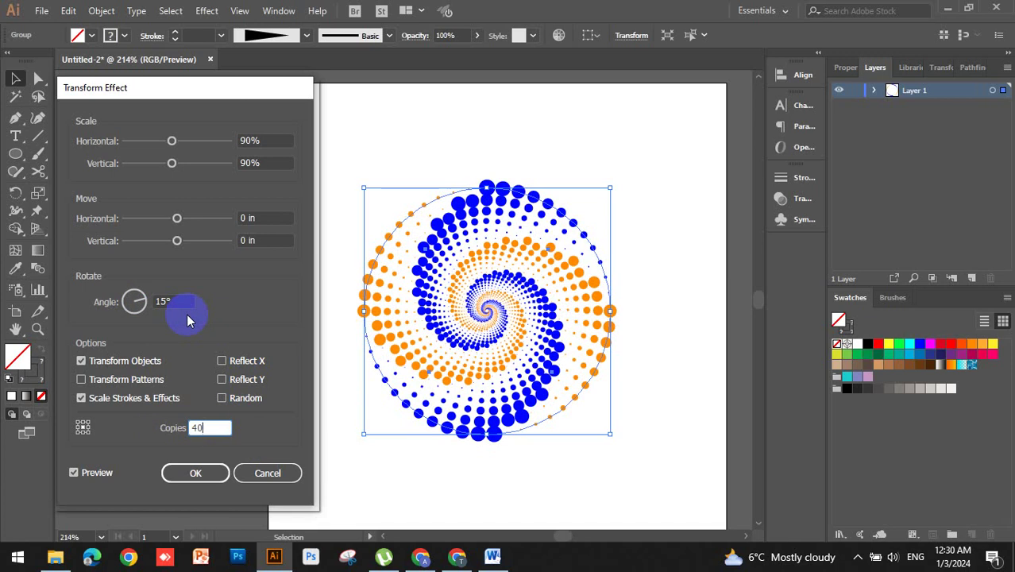
click(144, 299)
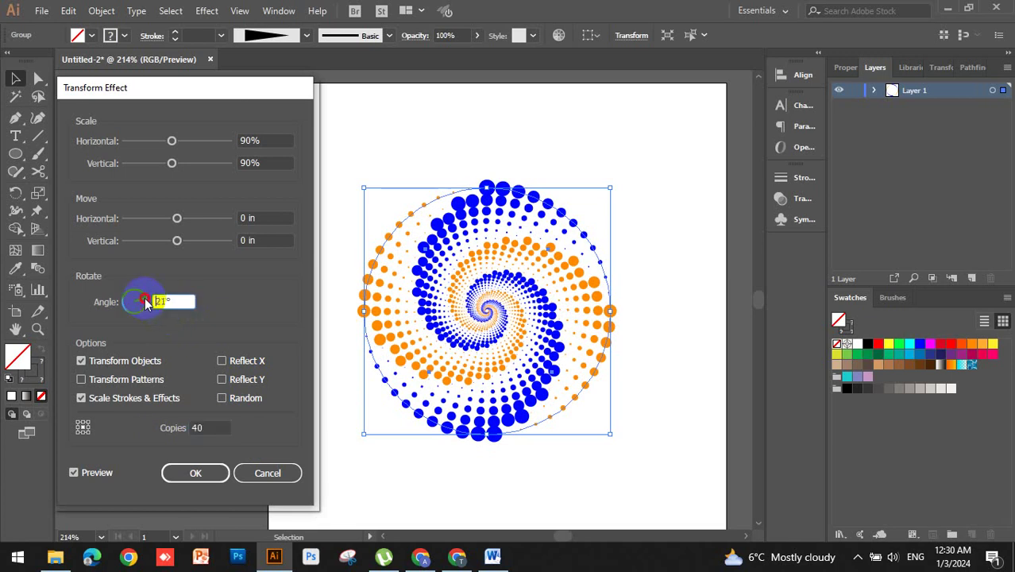
click(143, 302)
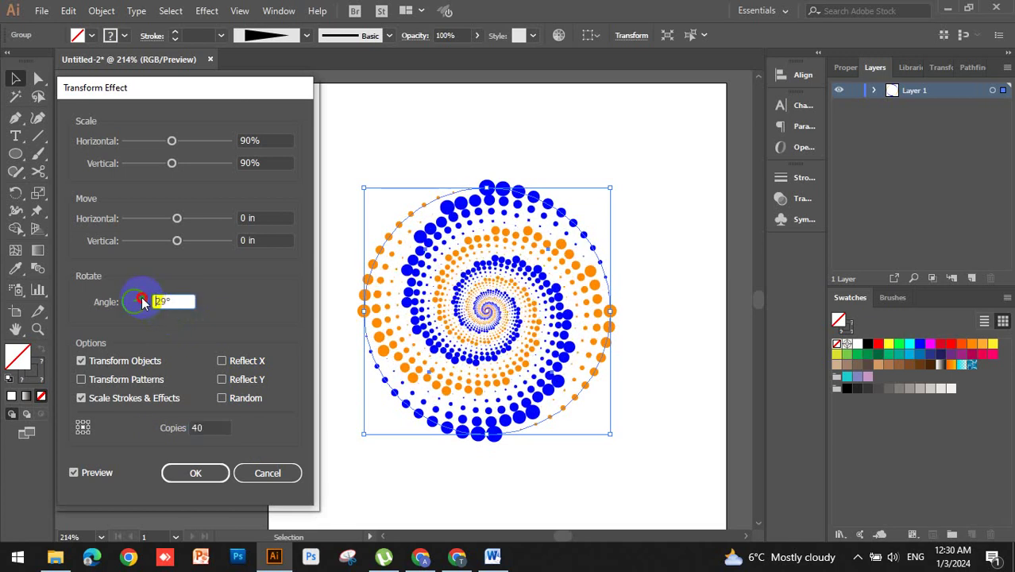
drag(142, 302, 145, 311)
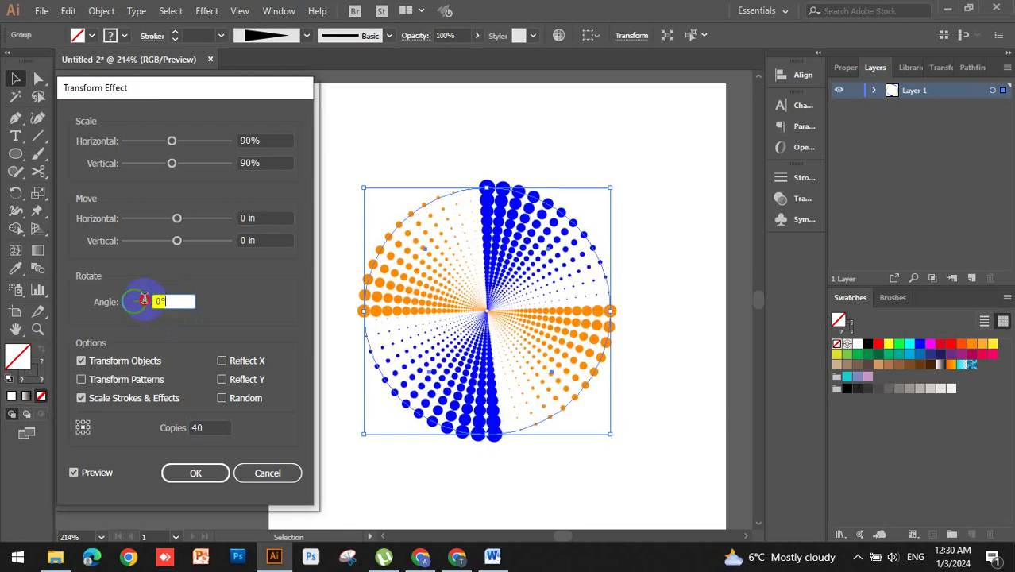
click(133, 303)
text(9)
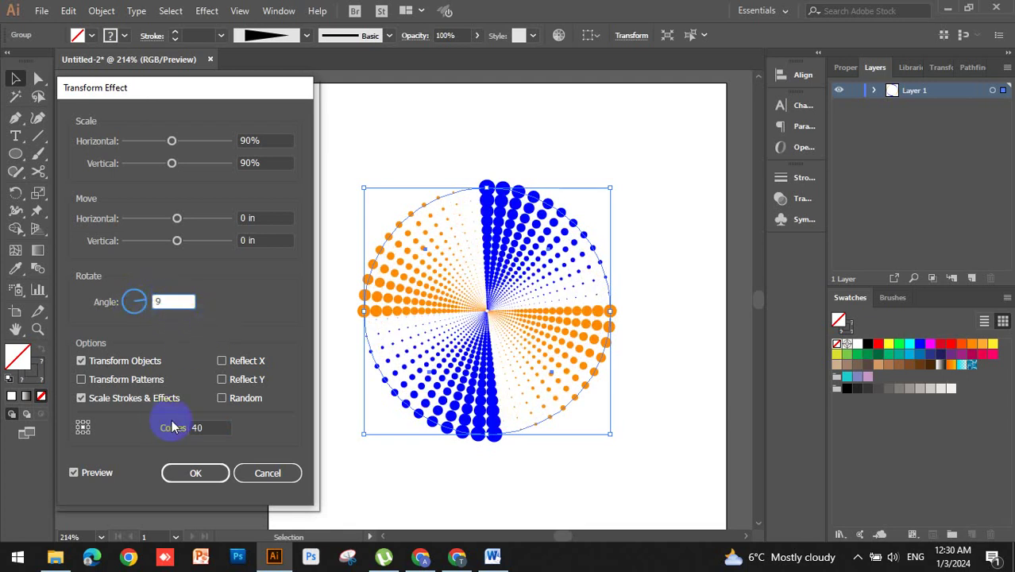
double_click(100, 473)
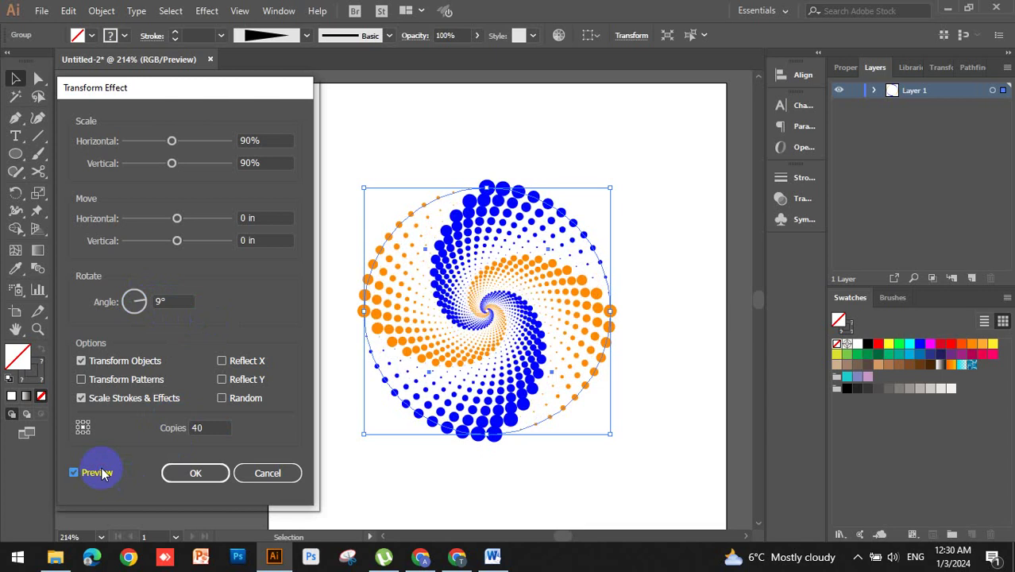
Confirm the Transform effect of 40 copies at 90% scale and 9° rotation
click(200, 473)
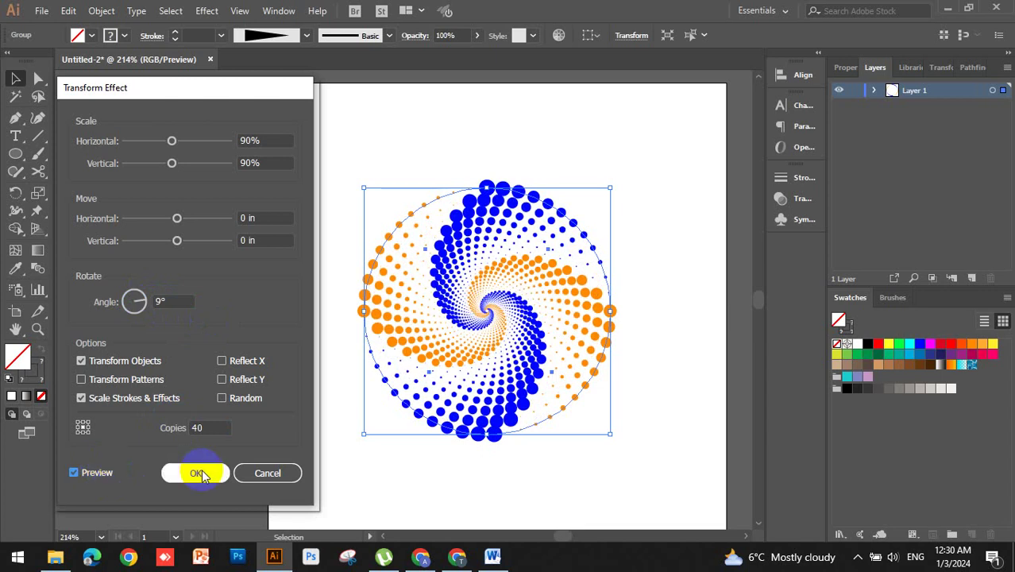